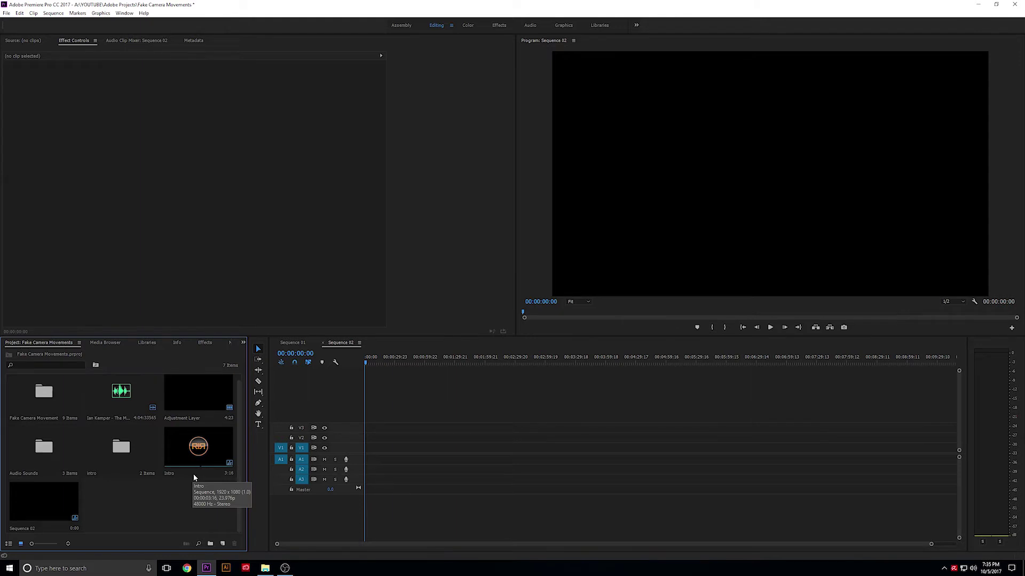
# Open the Fake Camera Movement bin and load MVI_4429.MOV into the source monitor, moving the bin window off the preview
pyautogui.doubleClick(45, 395)
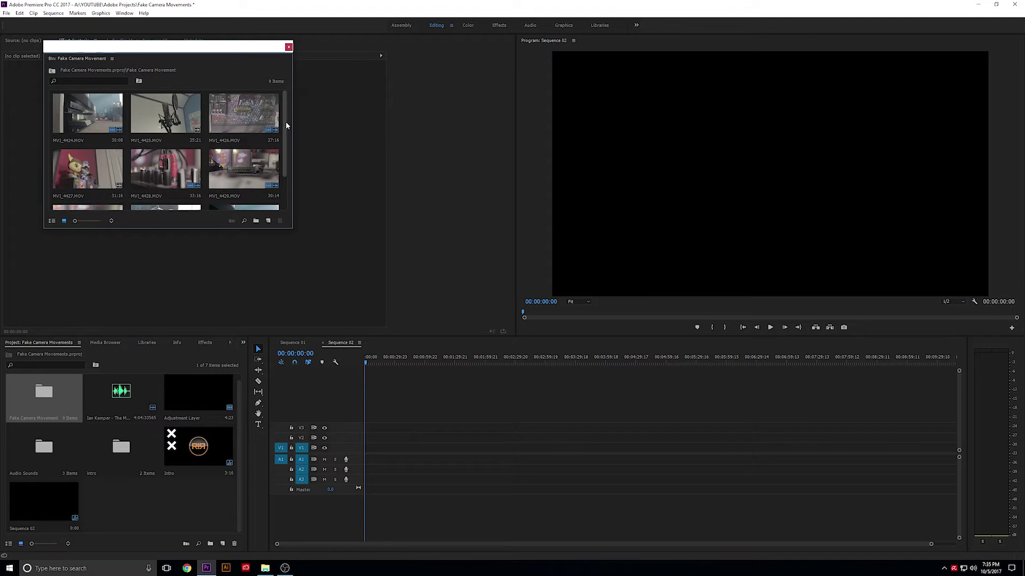
pyautogui.moveTo(286, 126); pyautogui.dragTo(287, 138)
pyautogui.click(259, 148)
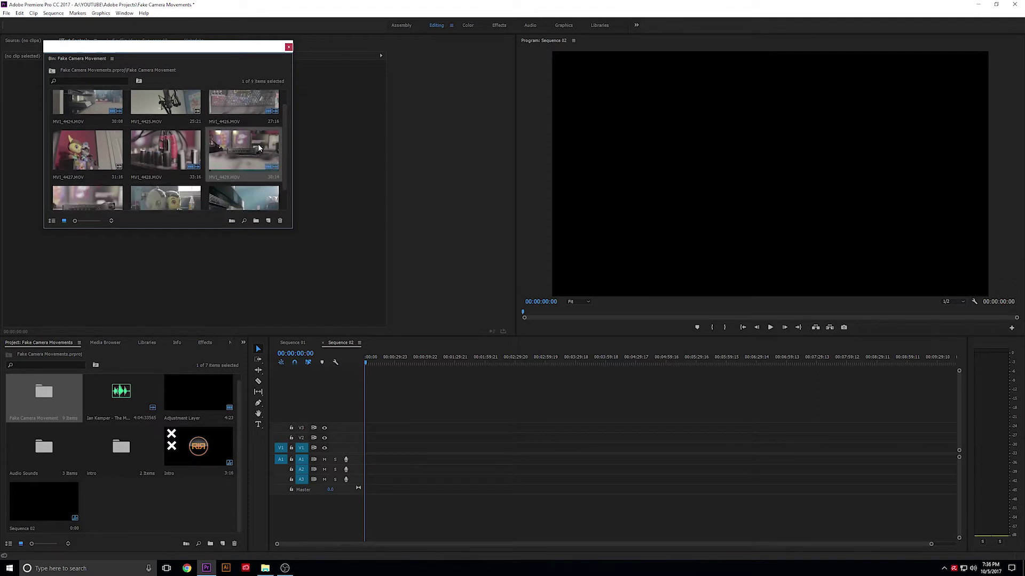
pyautogui.doubleClick(259, 148)
pyautogui.moveTo(247, 49); pyautogui.dragTo(234, 390)
# Mark an out point about 5 seconds into MVI_4429.MOV and place the clip at the start of track V1
pyautogui.moveTo(6, 313); pyautogui.dragTo(89, 316)
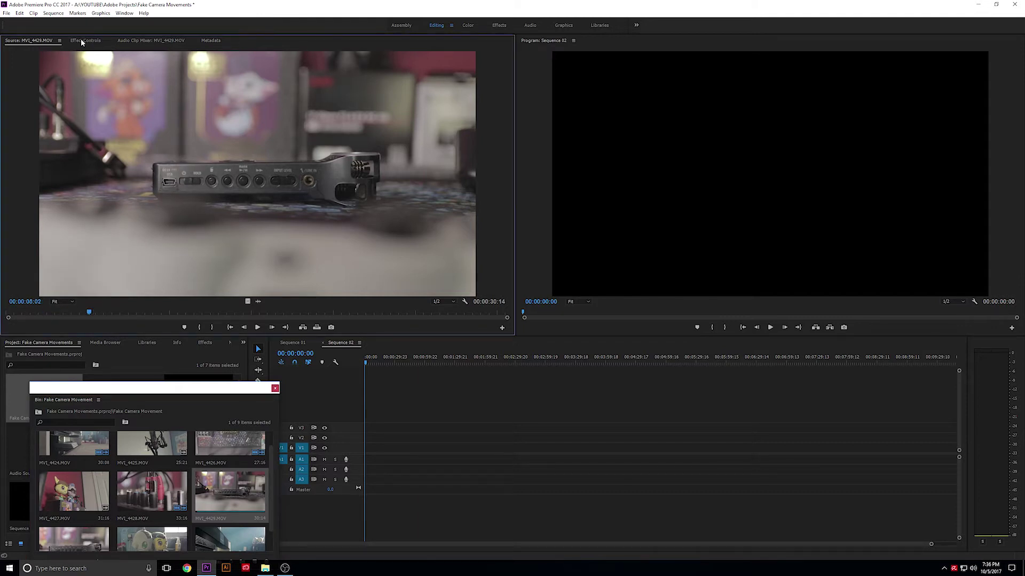
pyautogui.press('o')
pyautogui.moveTo(348, 458); pyautogui.dragTo(366, 448)
pyautogui.press('\\')
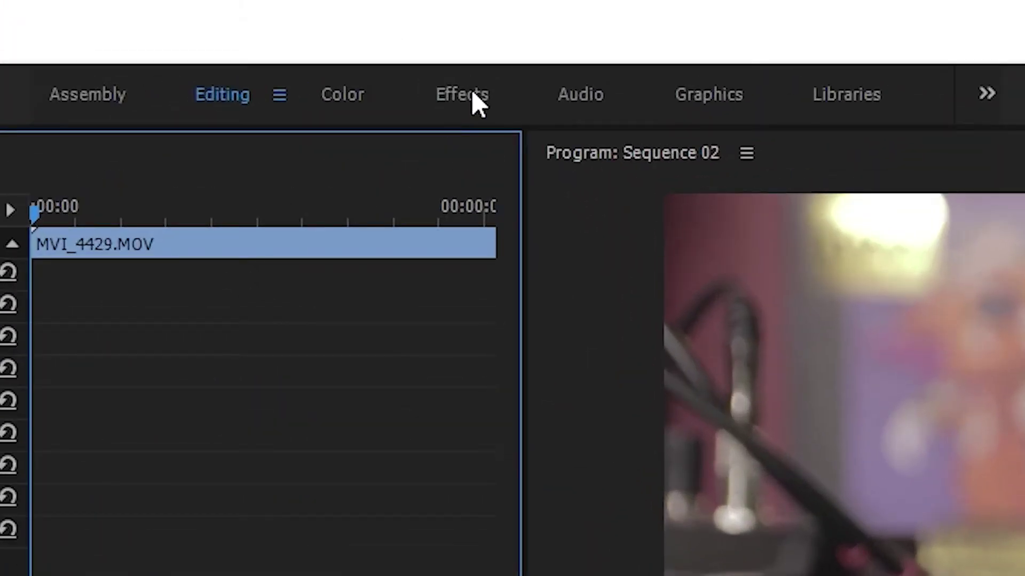
# Search the effects for "transform" and apply the Distort effect Transform to the MVI_4429.MOV clip
pyautogui.click(472, 92)
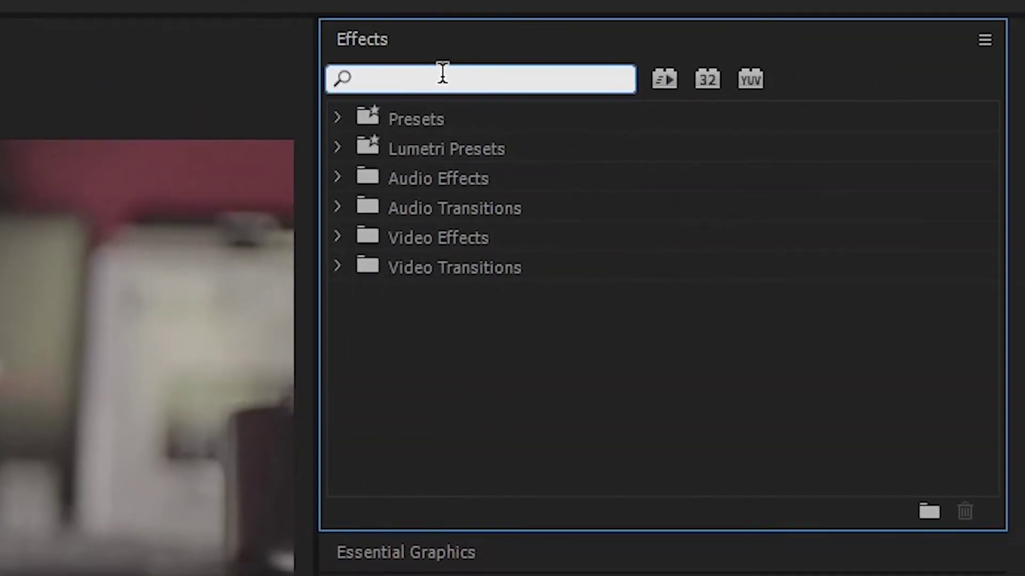
pyautogui.write('tranfo')
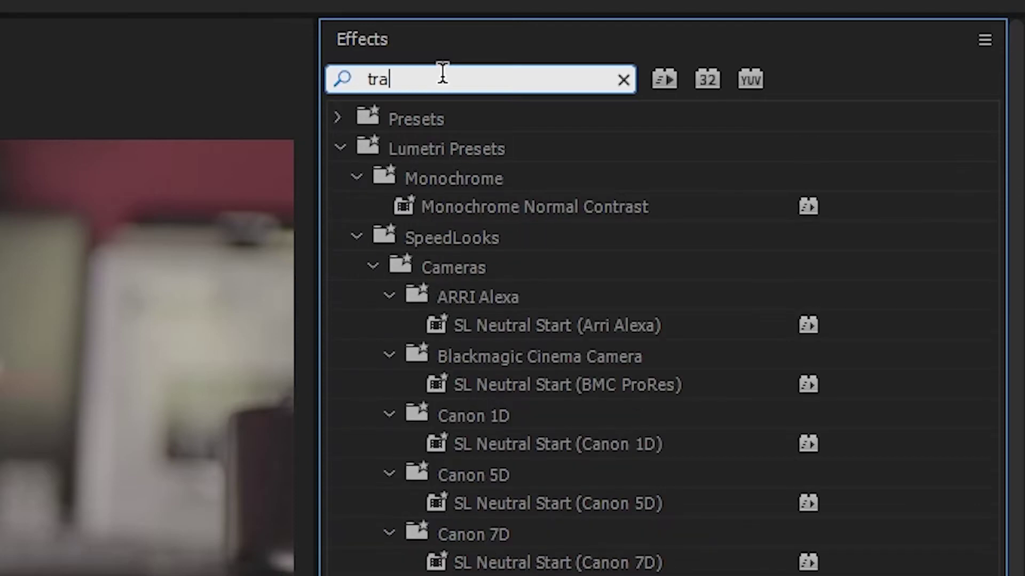
pyautogui.write('rm')
pyautogui.click(398, 79)
pyautogui.write('s')
pyautogui.click(481, 291)
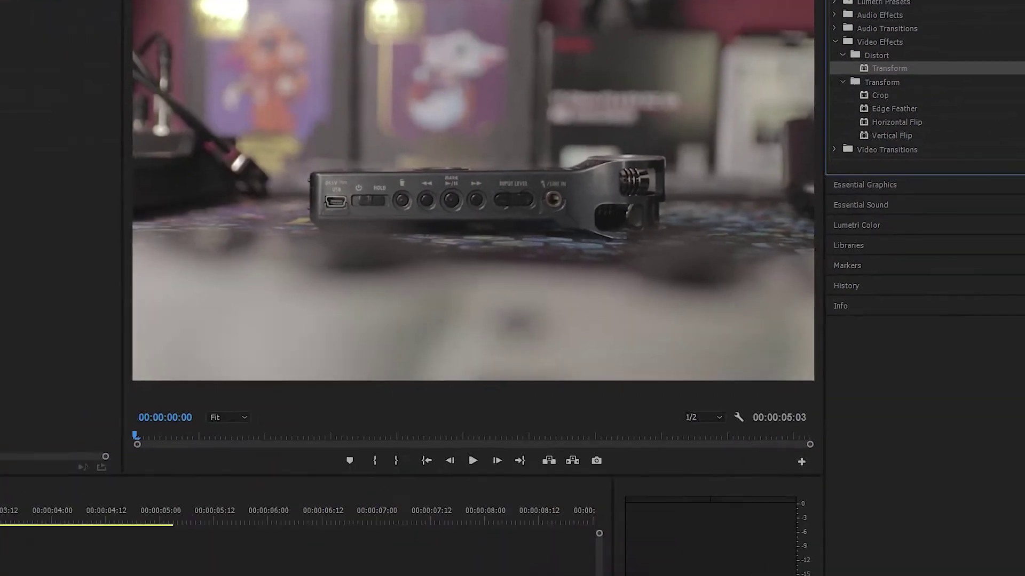
pyautogui.moveTo(559, 243); pyautogui.dragTo(282, 227)
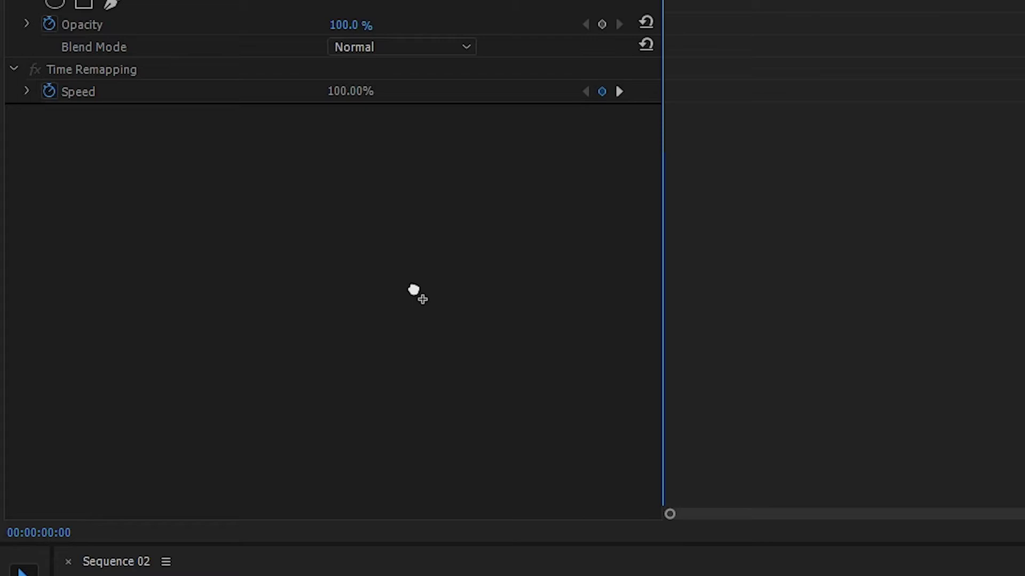
pyautogui.moveTo(413, 291); pyautogui.dragTo(415, 290)
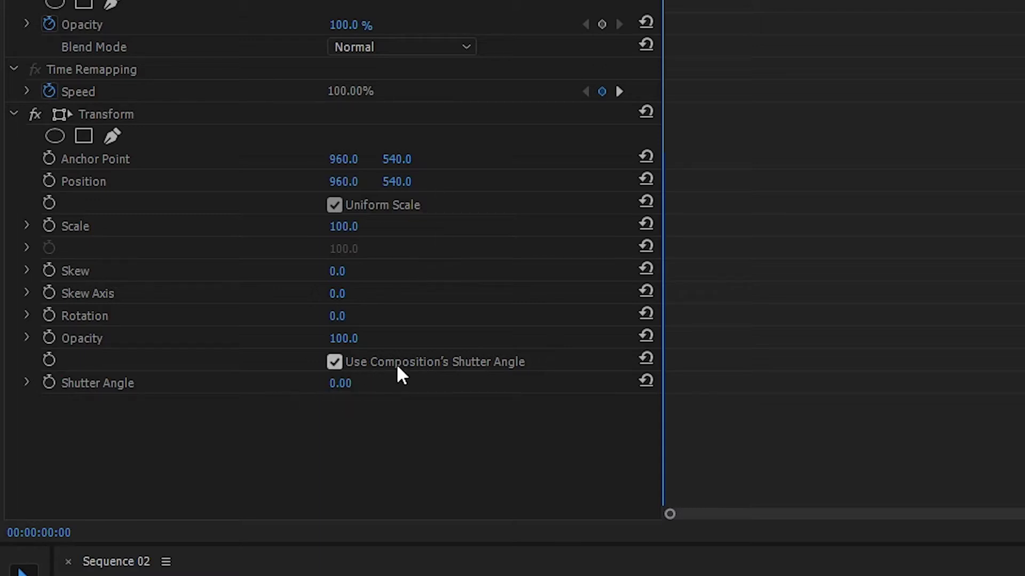
# Keyframe the Transform effect's Position and Scale at the clip's first frame and at its last frame, 00:00:05:02
pyautogui.click(49, 181)
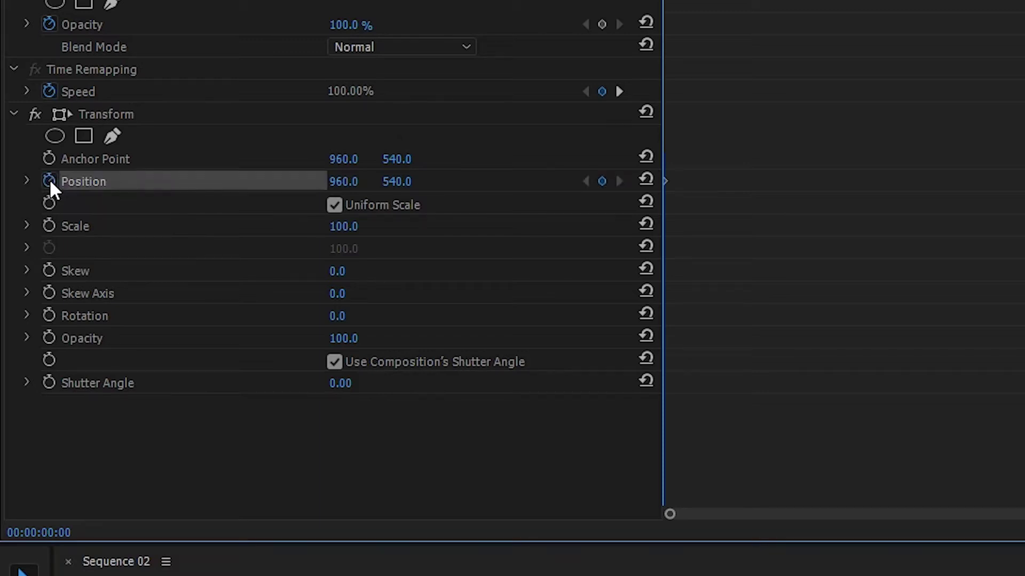
pyautogui.click(49, 226)
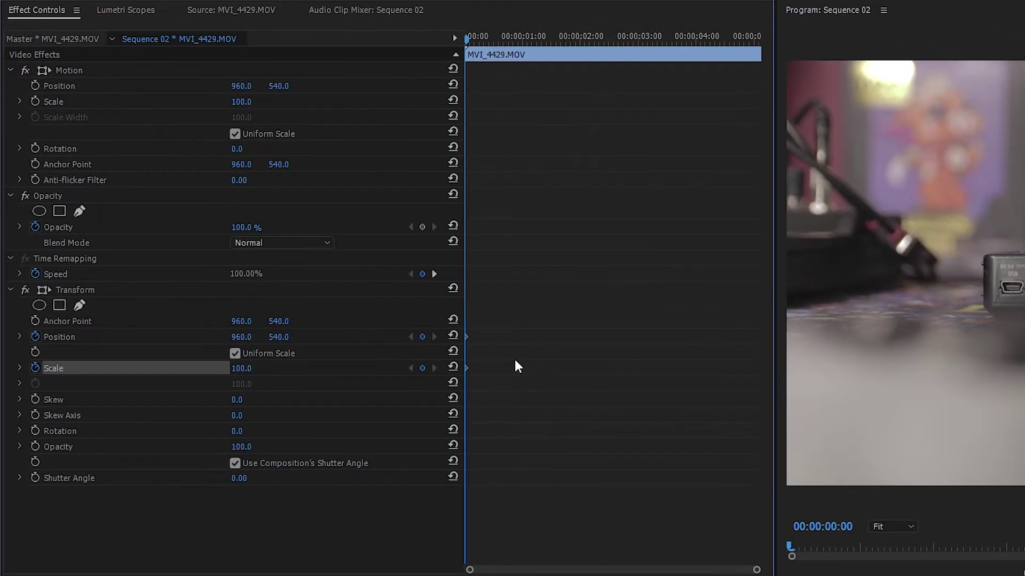
pyautogui.moveTo(469, 37); pyautogui.dragTo(770, 39)
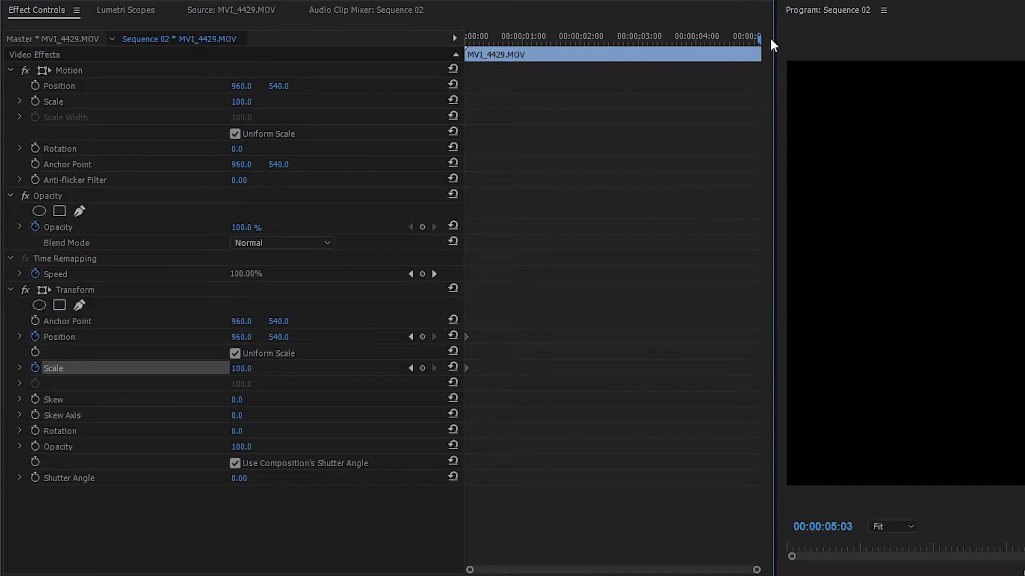
pyautogui.press('Left')
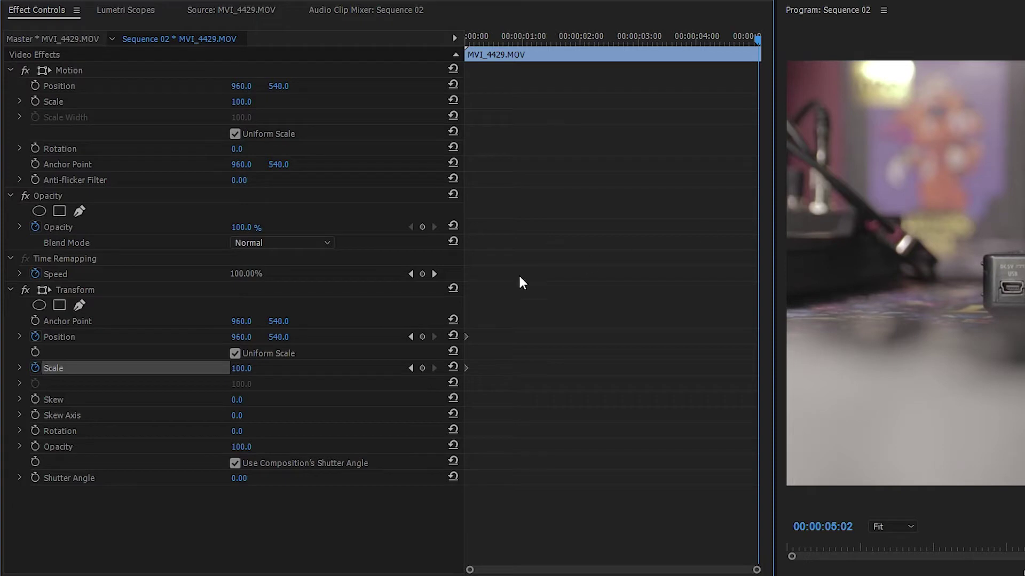
pyautogui.click(422, 337)
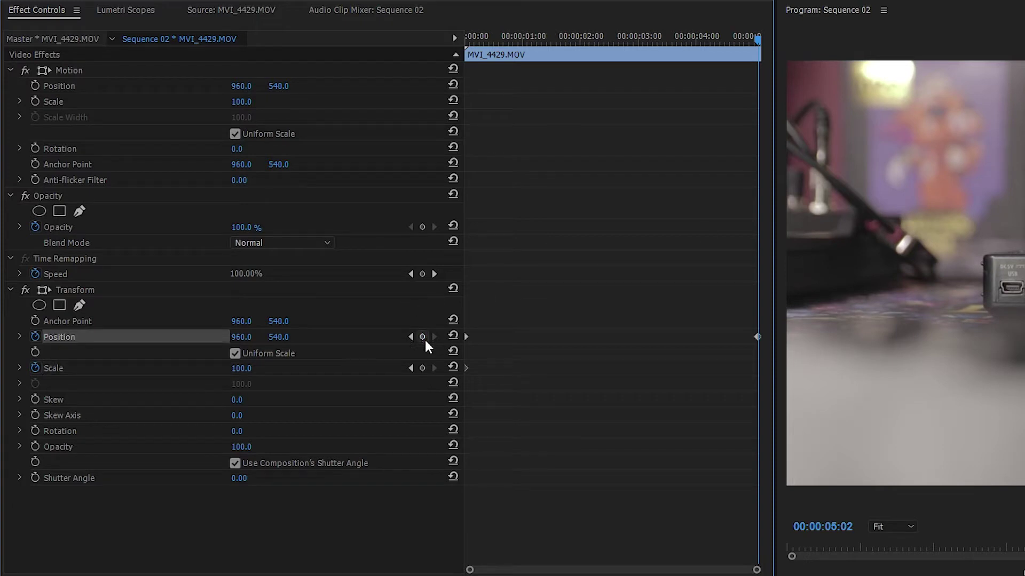
pyautogui.click(422, 368)
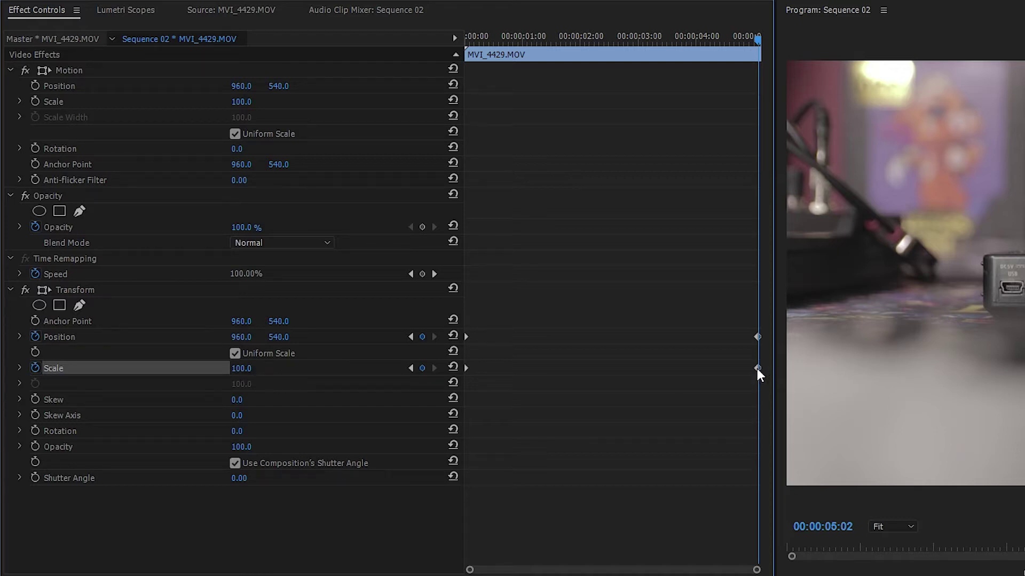
# Set the Transform effect's Scale to 115 at the last frame, scrub through the zoom and return to 00:00:05:02
pyautogui.click(240, 371)
pyautogui.write('115')
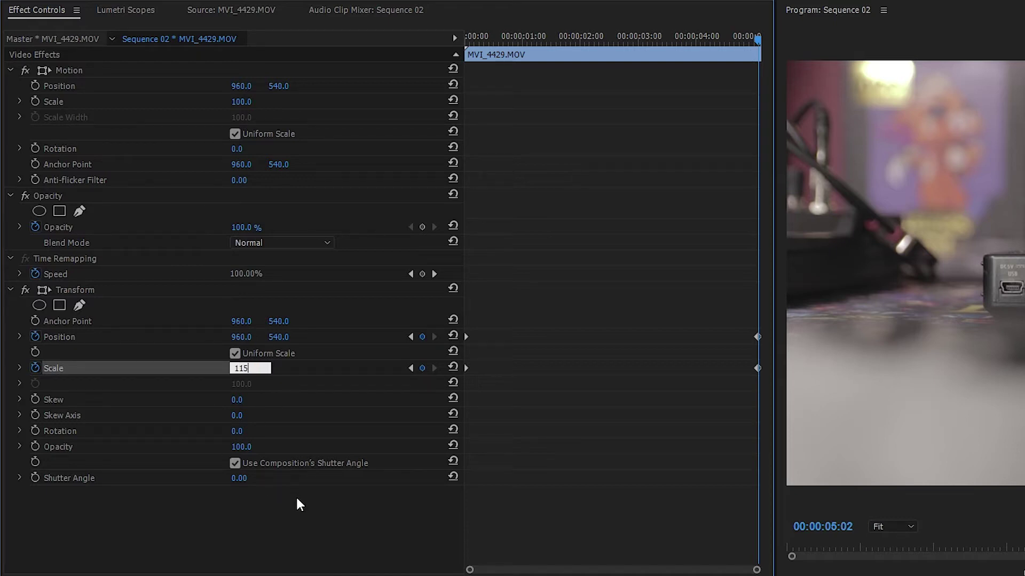
pyautogui.press('Return')
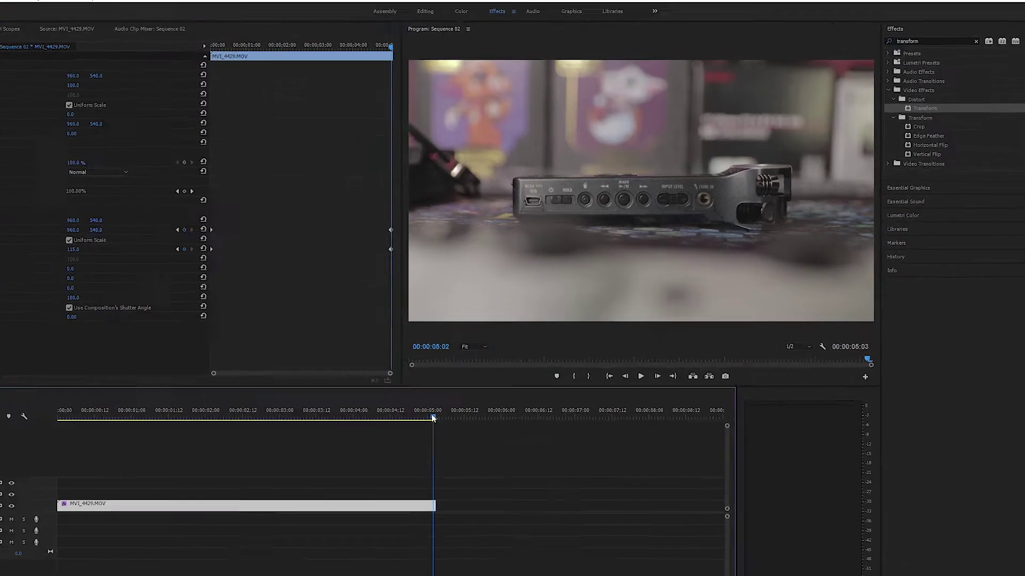
pyautogui.moveTo(443, 377); pyautogui.dragTo(255, 369)
pyautogui.moveTo(126, 499); pyautogui.dragTo(404, 489)
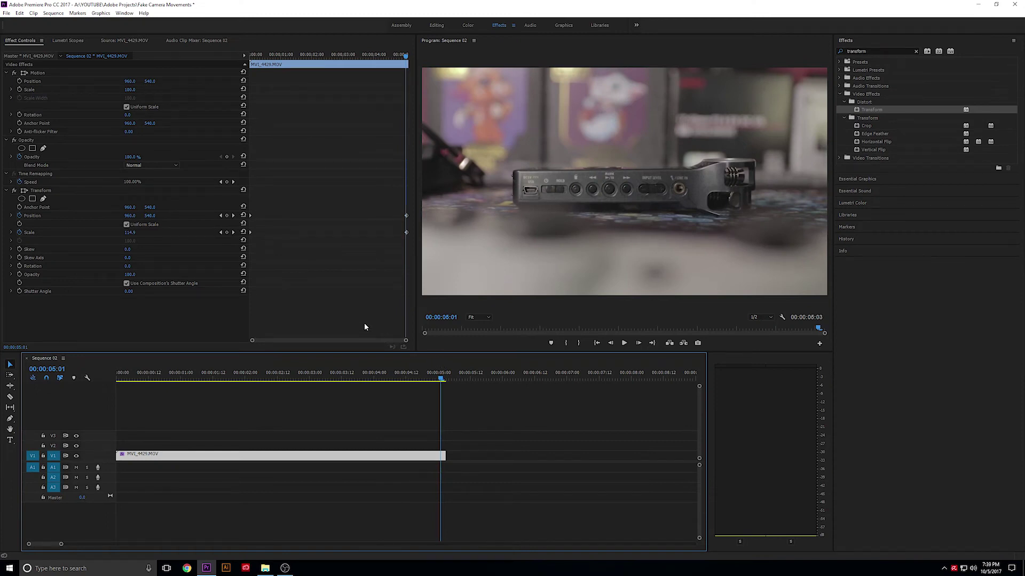
pyautogui.press('Right')
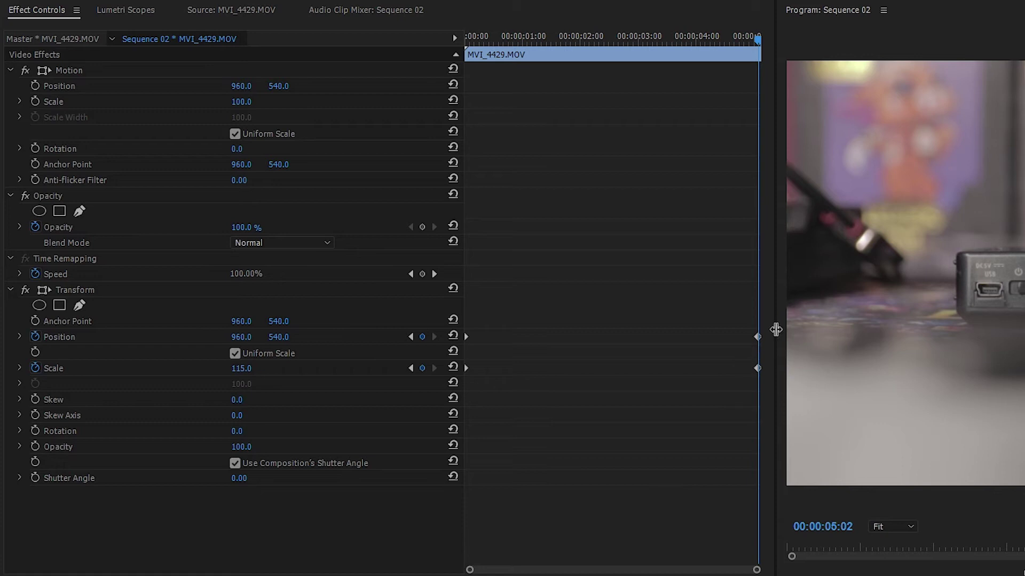
# Set the Transform effect's vertical Position to 578 at the last frame and play the move backward and forward
pyautogui.click(279, 337)
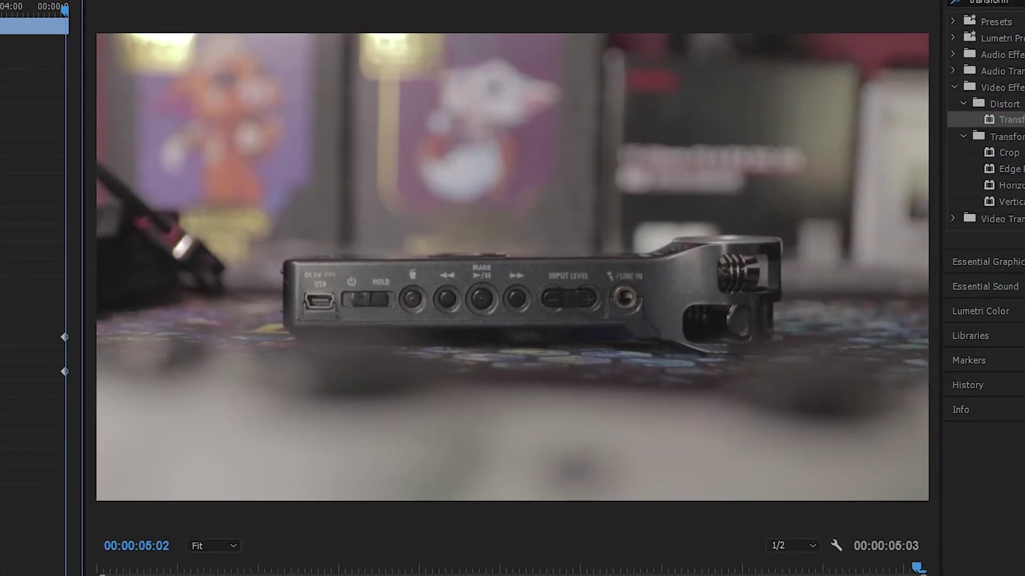
pyautogui.press('j')
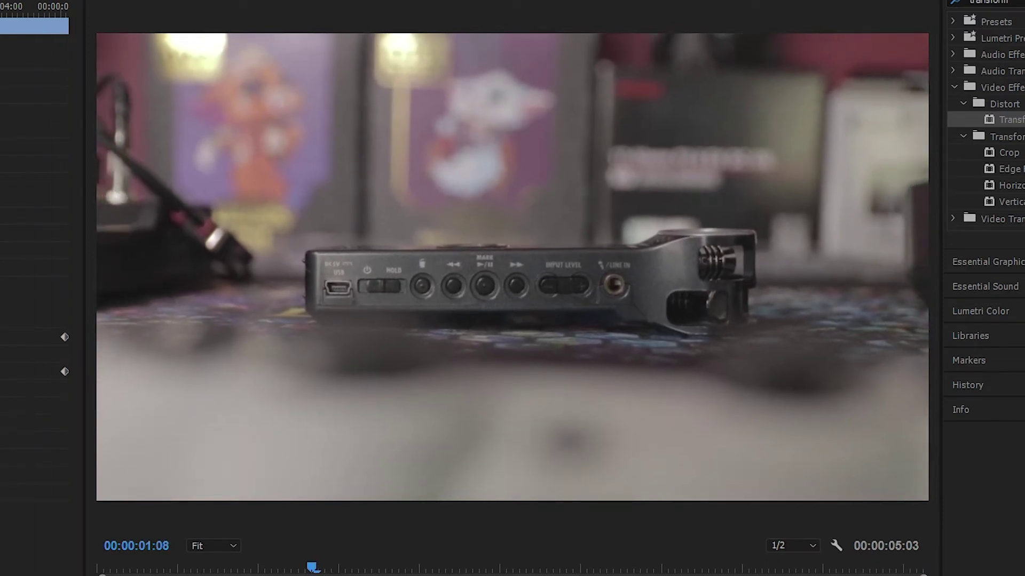
pyautogui.press('l')
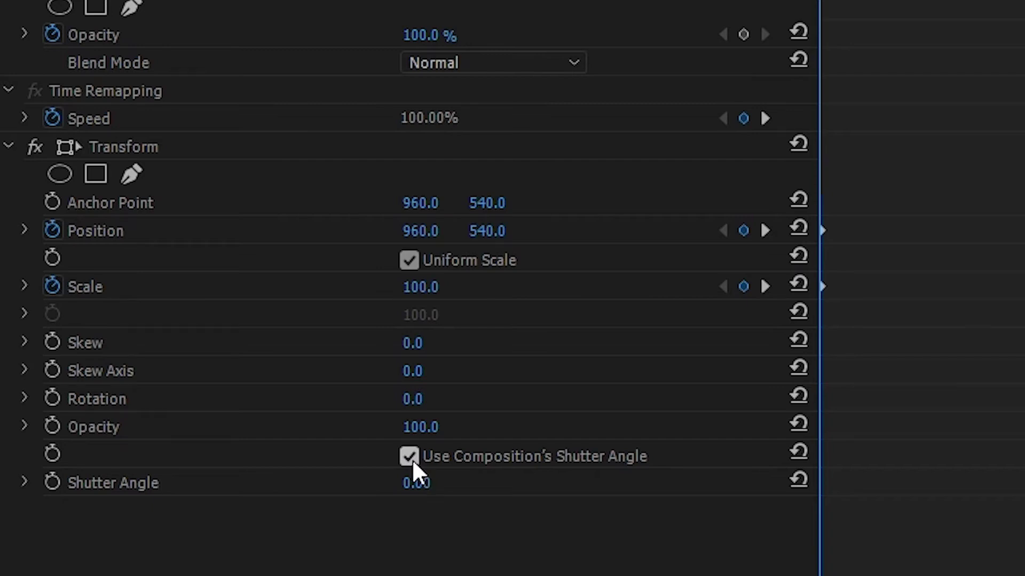
# Disable Use Composition's Shutter Angle in the Transform effect and set its Shutter Angle to 180
pyautogui.click(409, 457)
pyautogui.click(418, 482)
pyautogui.write('180')
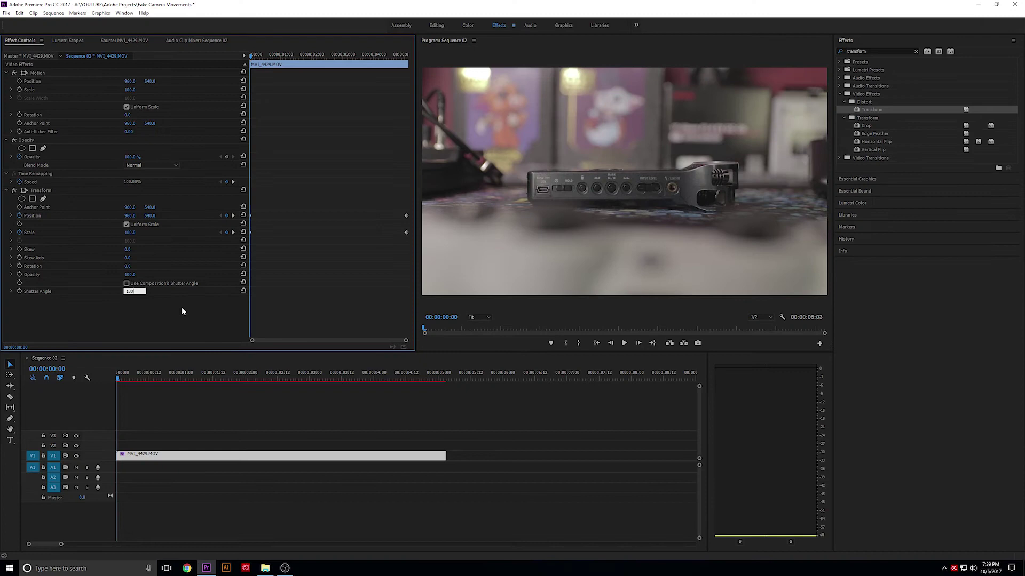
pyautogui.press('Return')
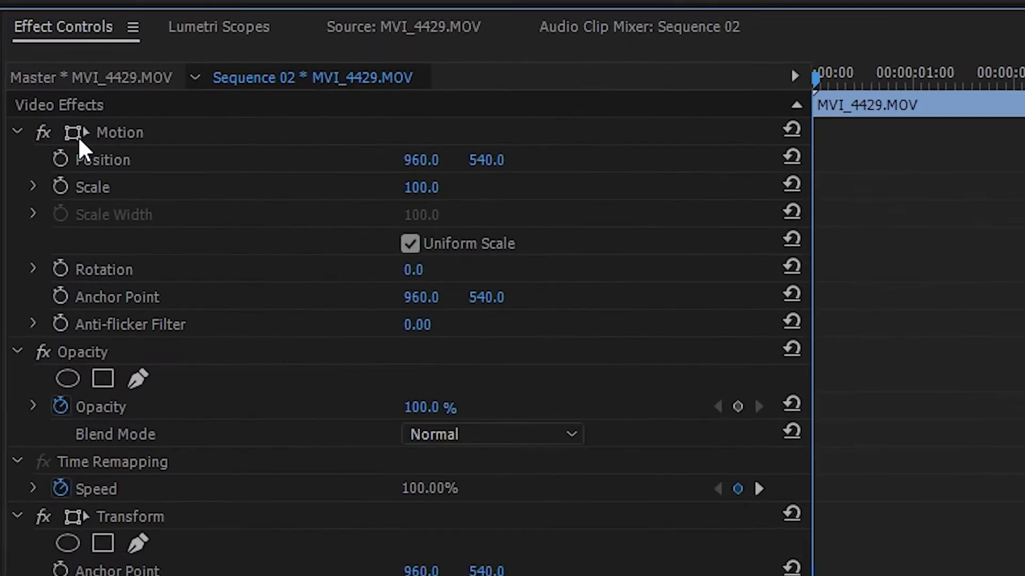
# Render the sequence from In to Out and play the result at Full playback resolution
pyautogui.click(35, 72)
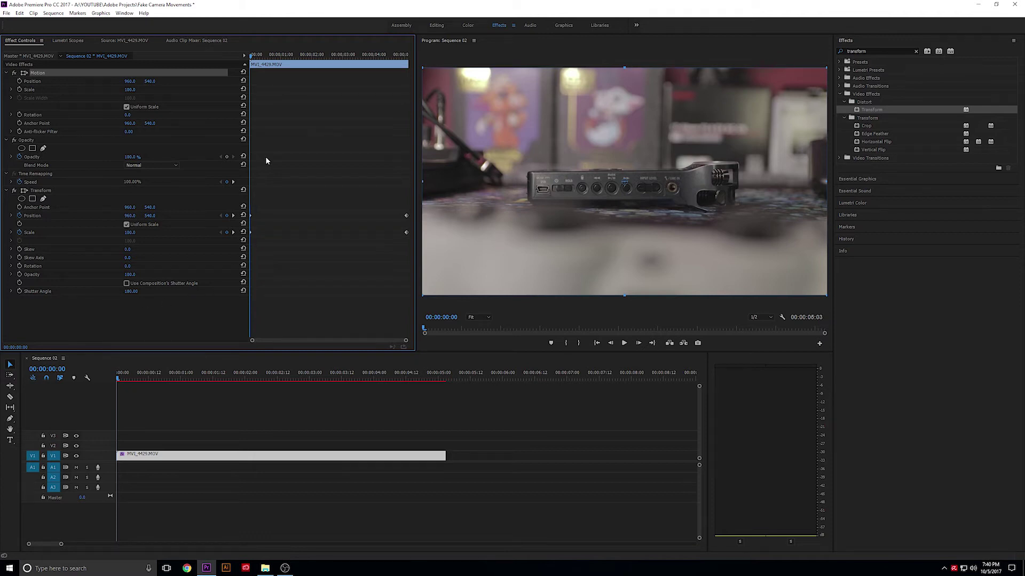
pyautogui.moveTo(252, 58); pyautogui.dragTo(209, 54)
pyautogui.click(54, 12)
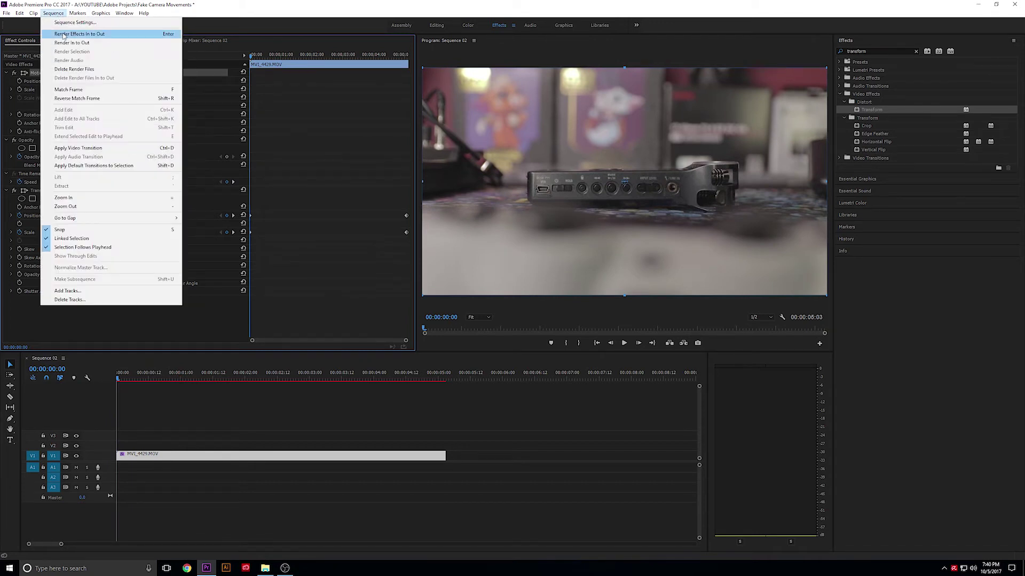
pyautogui.click(68, 45)
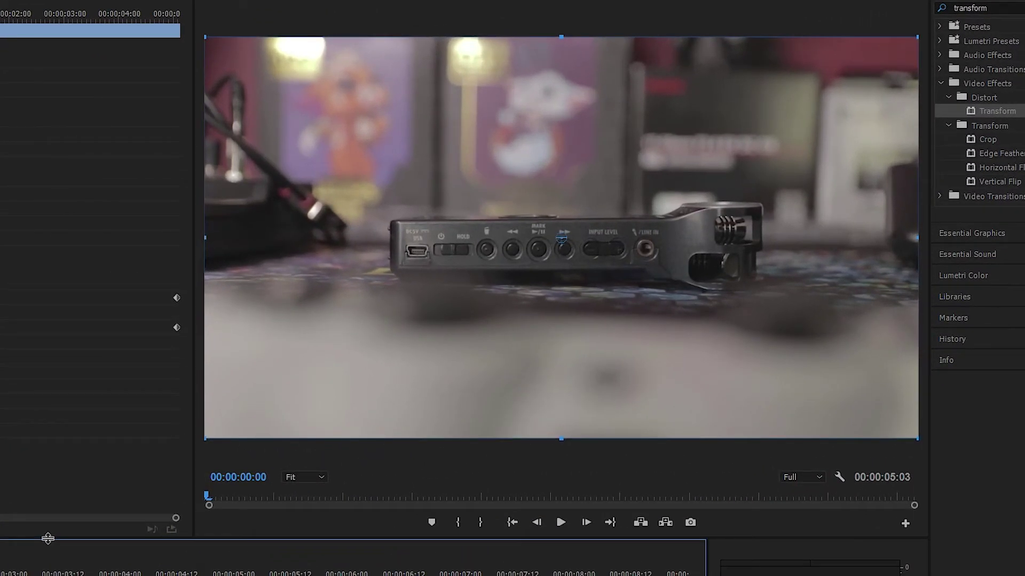
pyautogui.click(803, 476)
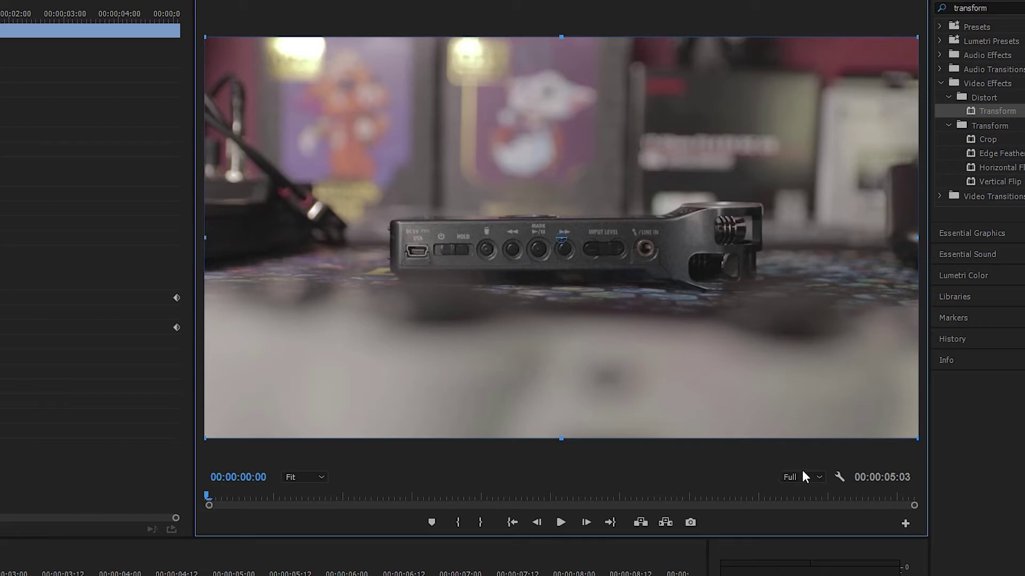
pyautogui.click(807, 492)
pyautogui.press('space')
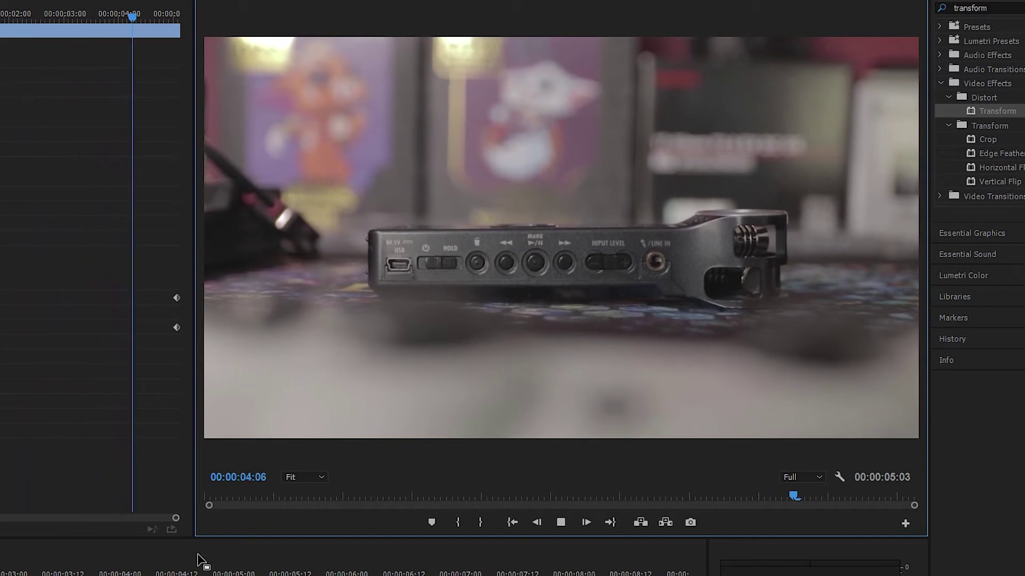
pyautogui.press('space')
# Swap the two Transform Scale keyframes so the clip starts at 115 and ends at 100
pyautogui.moveTo(225, 567); pyautogui.dragTo(0, 568)
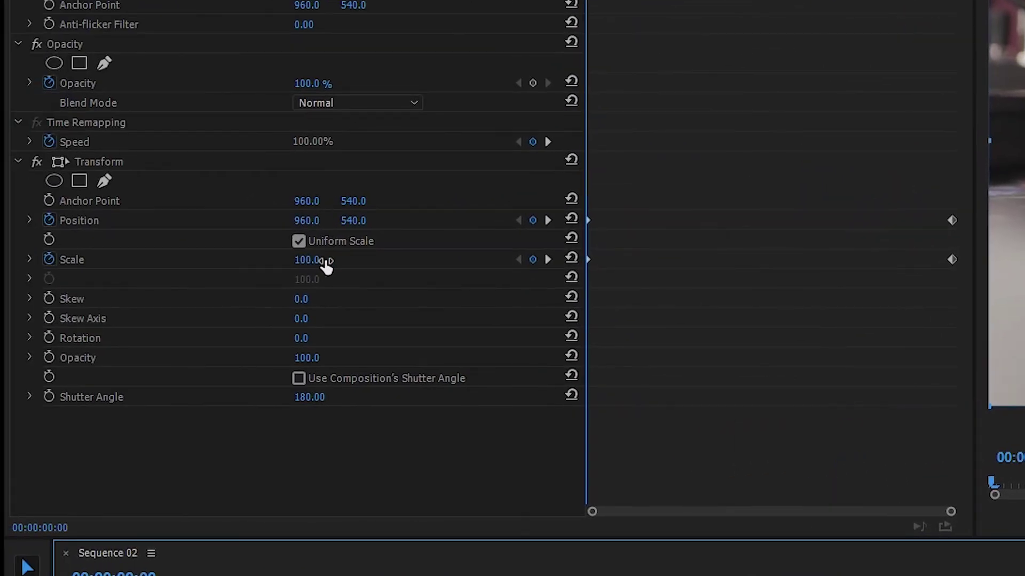
pyautogui.click(589, 258)
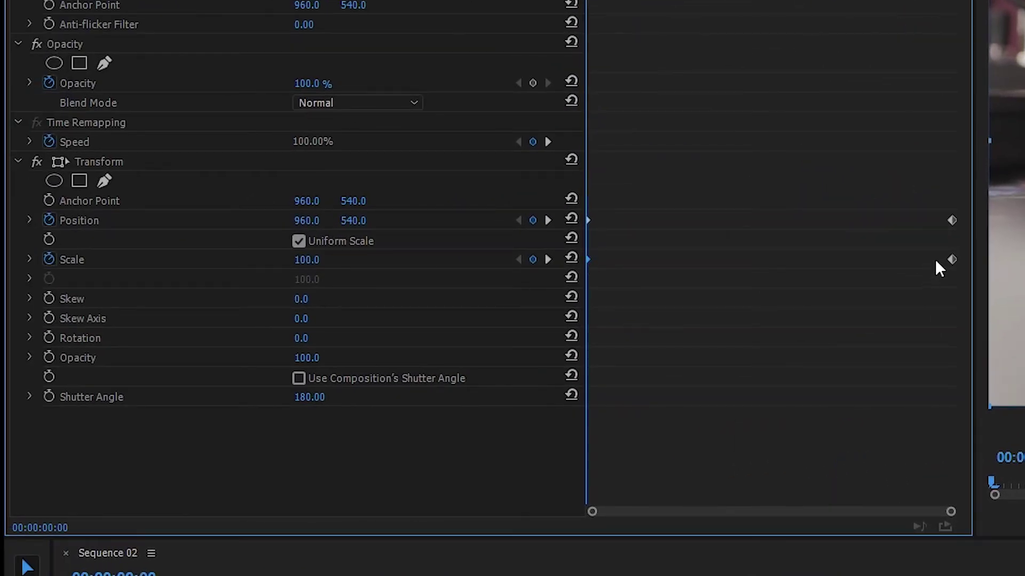
pyautogui.moveTo(949, 258); pyautogui.dragTo(697, 259)
pyautogui.moveTo(590, 258); pyautogui.dragTo(724, 262)
pyautogui.click(697, 259)
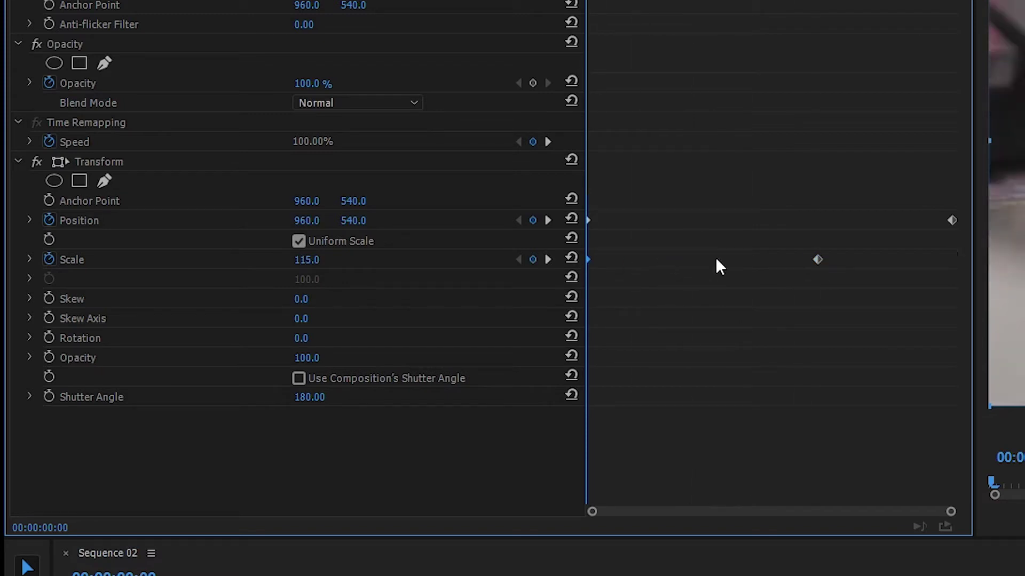
pyautogui.moveTo(817, 259); pyautogui.dragTo(943, 263)
# Swap the two Transform Position keyframes so the vertical position starts at 578 and ends at 540, and preview the reversed move
pyautogui.moveTo(589, 226); pyautogui.dragTo(776, 227)
pyautogui.moveTo(953, 220); pyautogui.dragTo(588, 219)
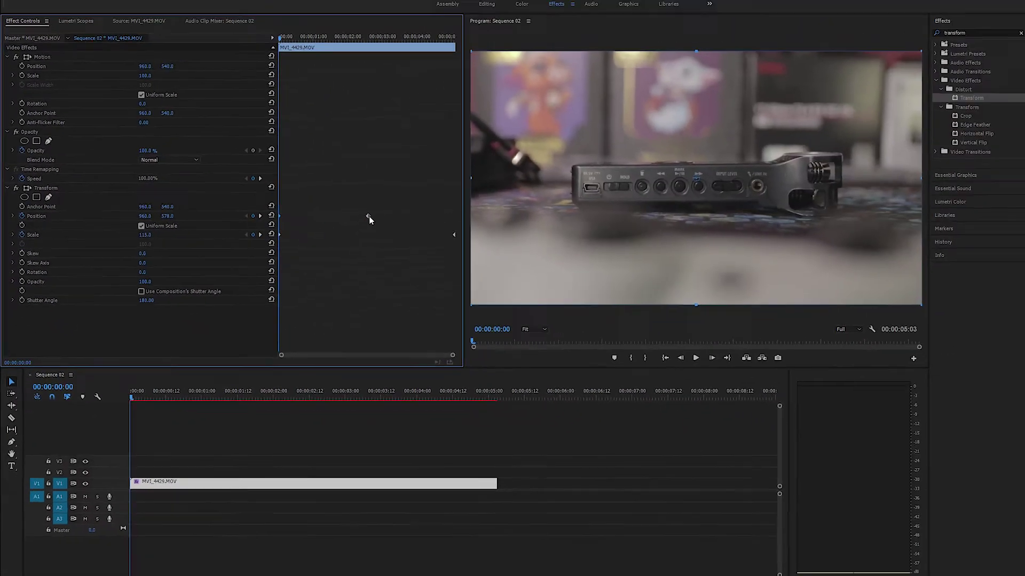
pyautogui.moveTo(369, 216); pyautogui.dragTo(472, 220)
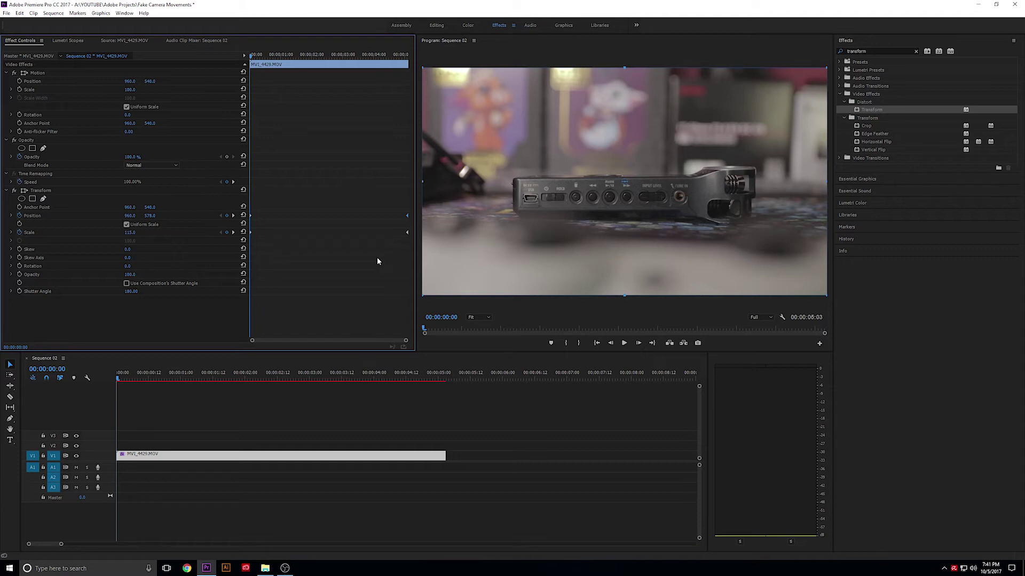
pyautogui.press('space')
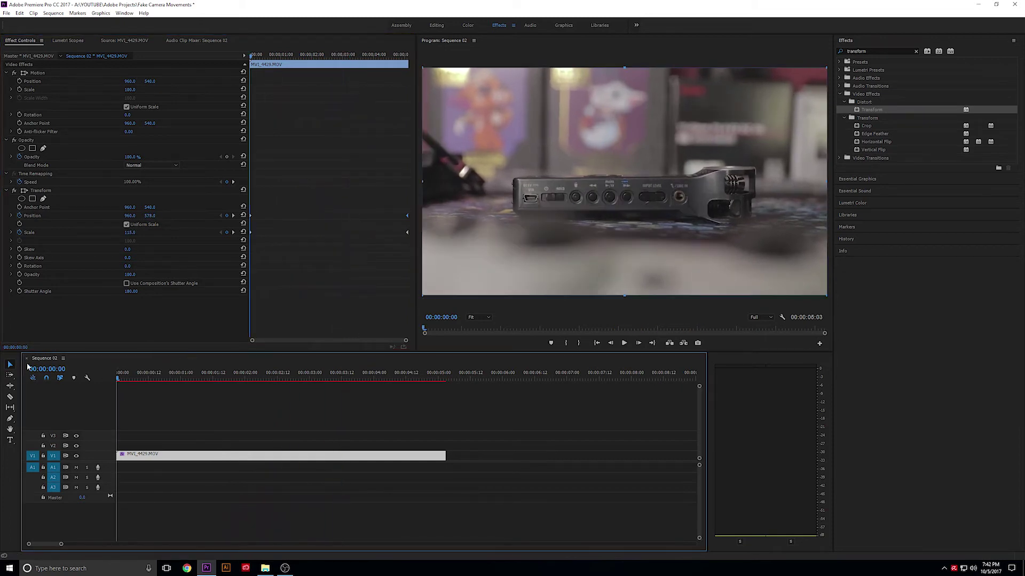
# Switch to the Editing workspace and load MVI_4424.MOV from the Fake Camera Movement bin into the source monitor
pyautogui.click(437, 25)
pyautogui.moveTo(247, 388); pyautogui.dragTo(243, 323)
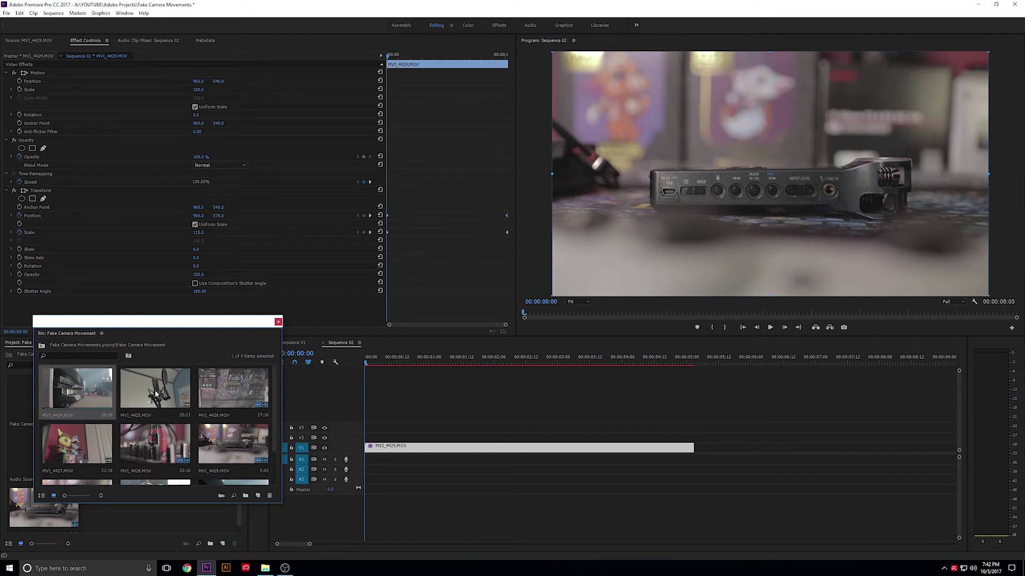
pyautogui.moveTo(77, 391)
pyautogui.mouseDown()
pyautogui.moveTo(625, 427)
pyautogui.moveTo(254, 381)
pyautogui.moveTo(87, 386)
pyautogui.mouseUp()
pyautogui.doubleClick(86, 385)
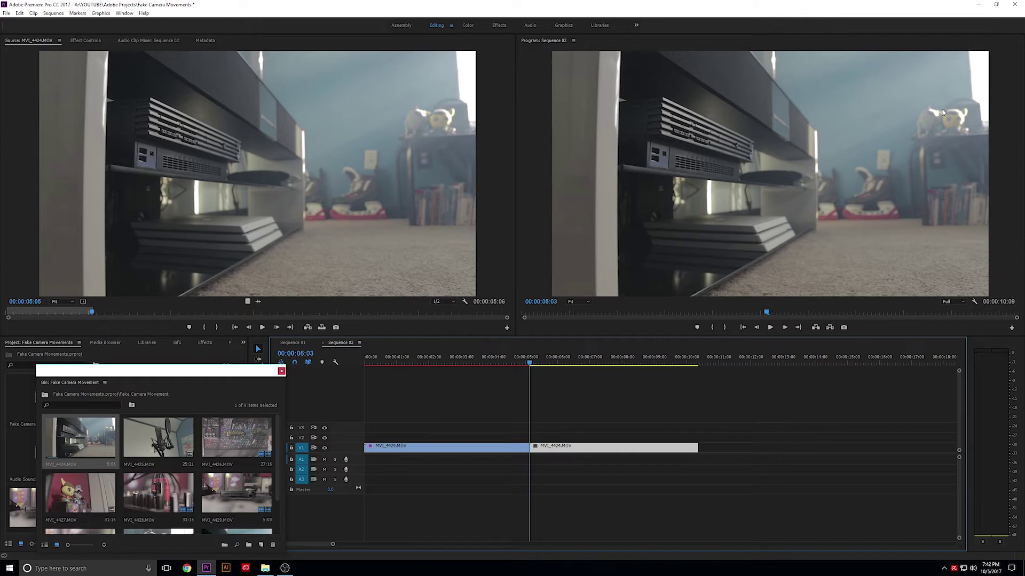
# Copy the first timeline clip's attributes and paste Motion and the Transform effect onto the MVI_4424.MOV clip, with attribute times scaled
pyautogui.click(85, 40)
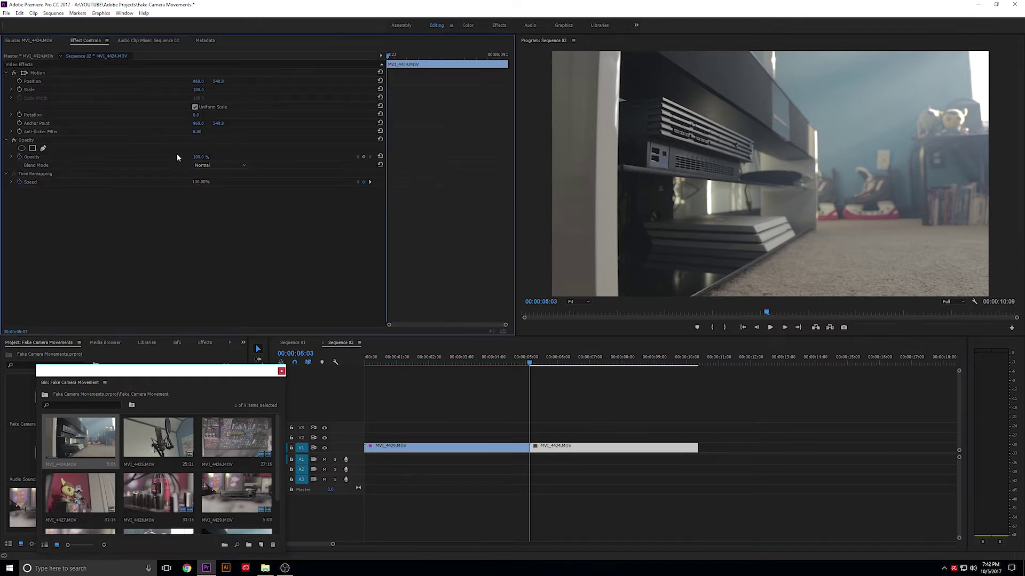
pyautogui.click(481, 450)
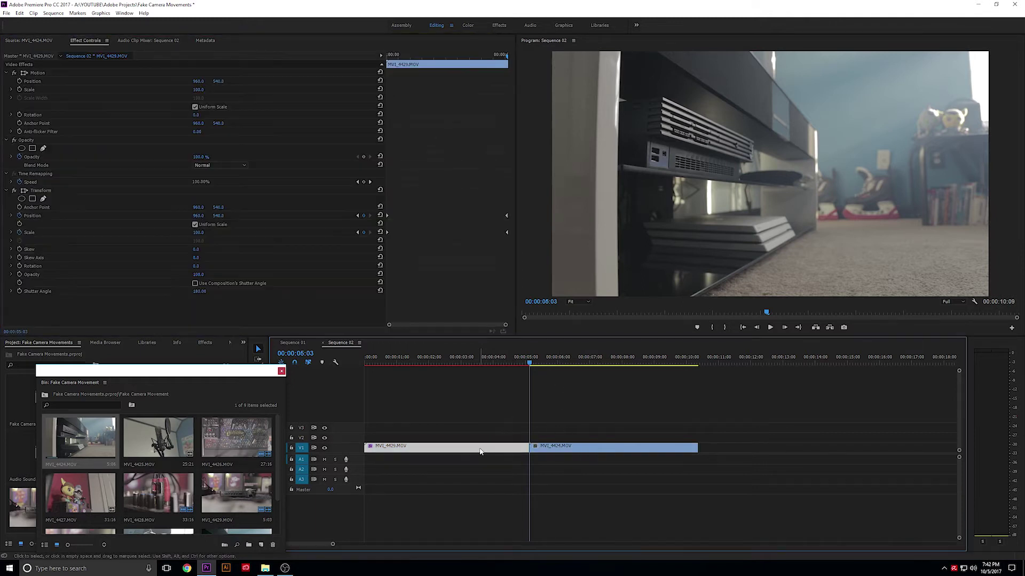
pyautogui.rightClick(480, 451)
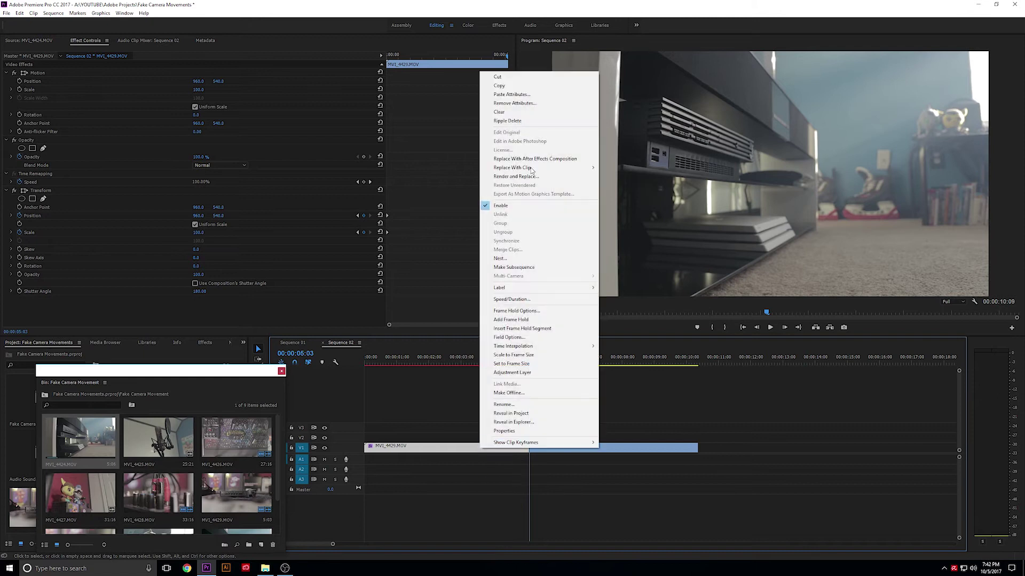
pyautogui.click(512, 87)
pyautogui.click(572, 451)
pyautogui.rightClick(572, 451)
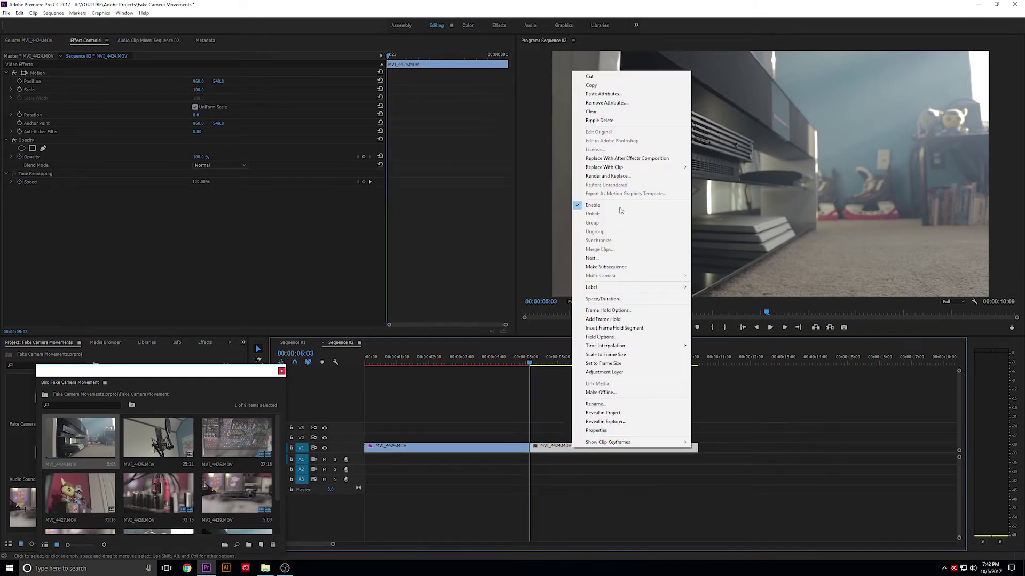
pyautogui.click(592, 100)
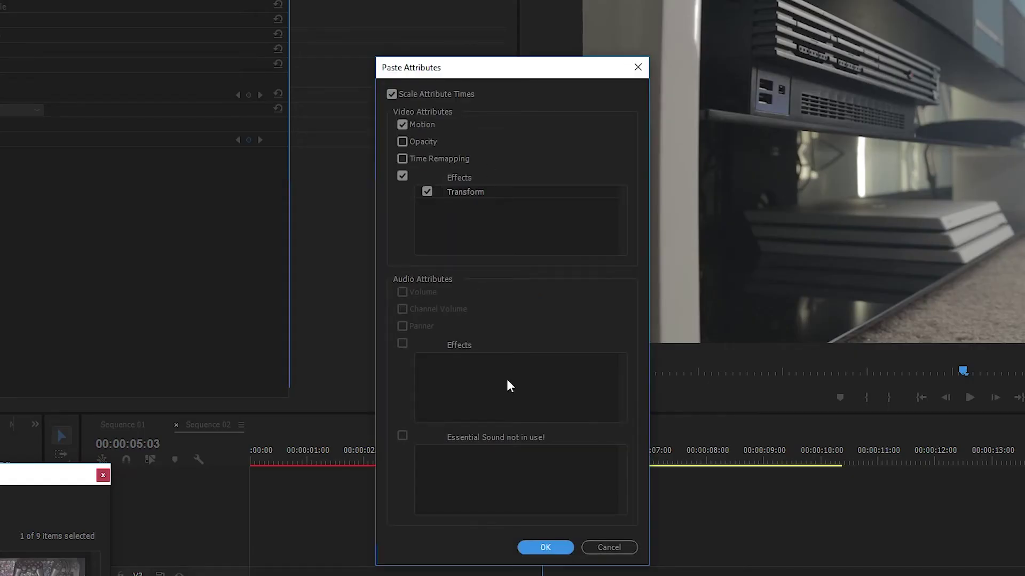
pyautogui.click(545, 548)
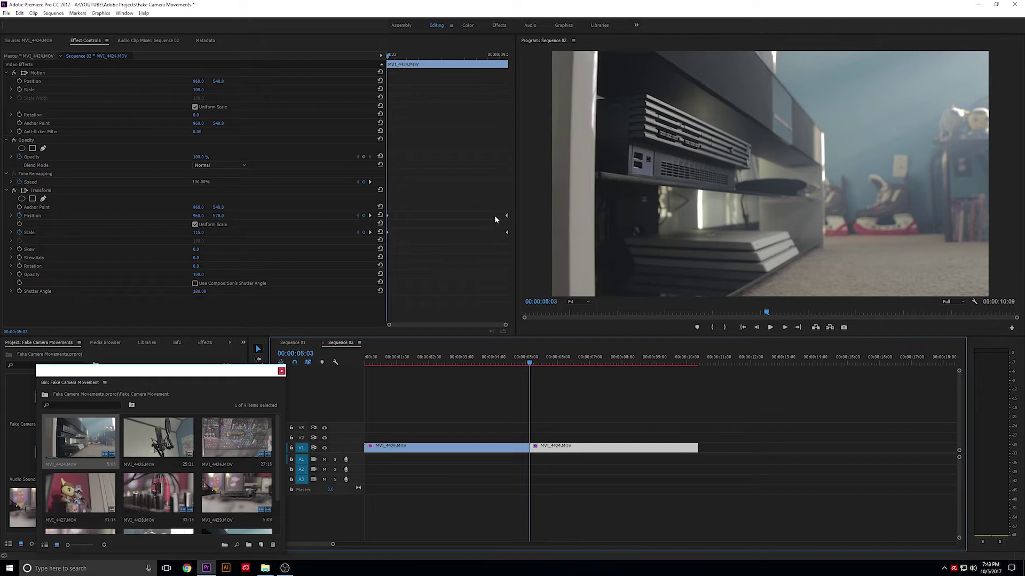
# Delete all the pasted Transform Position and Scale keyframes from the MVI_4424.MOV clip
pyautogui.click(462, 206)
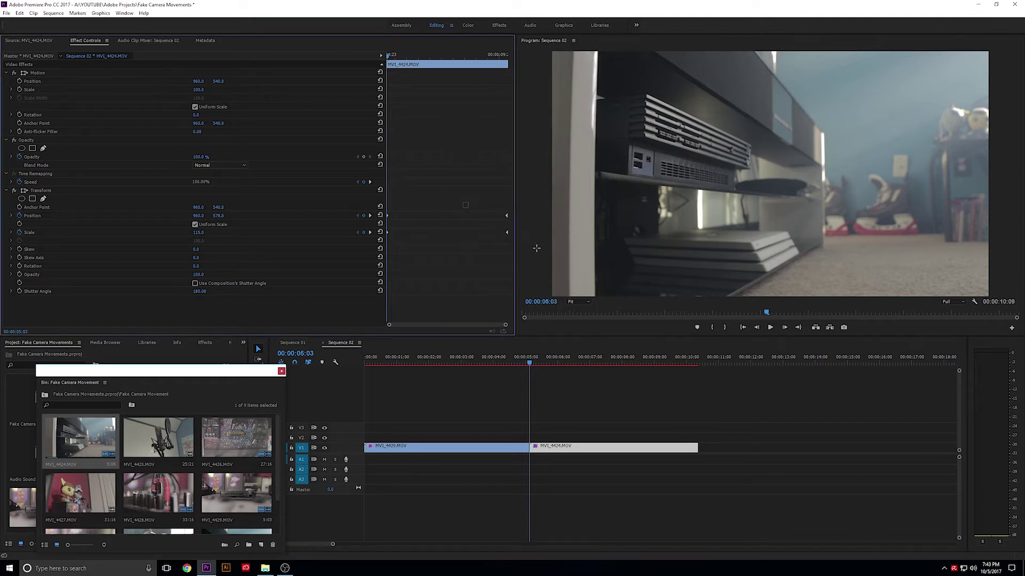
pyautogui.moveTo(449, 209); pyautogui.dragTo(372, 255)
pyautogui.press('Delete')
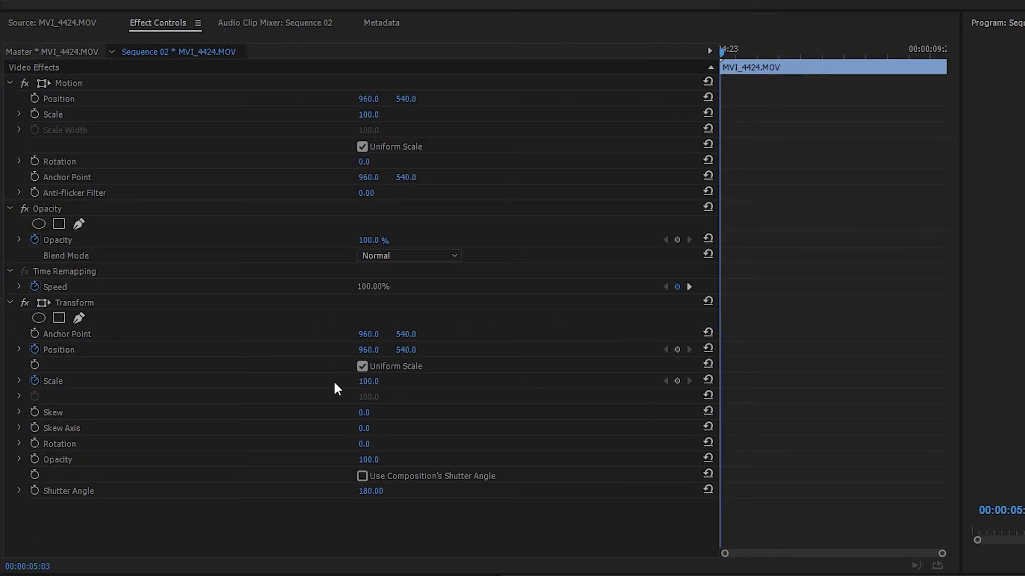
# Add Transform Position and Scale keyframes on MVI_4424.MOV at its start, 00:00:05:03, and its last frame, 00:00:10:08
pyautogui.click(37, 378)
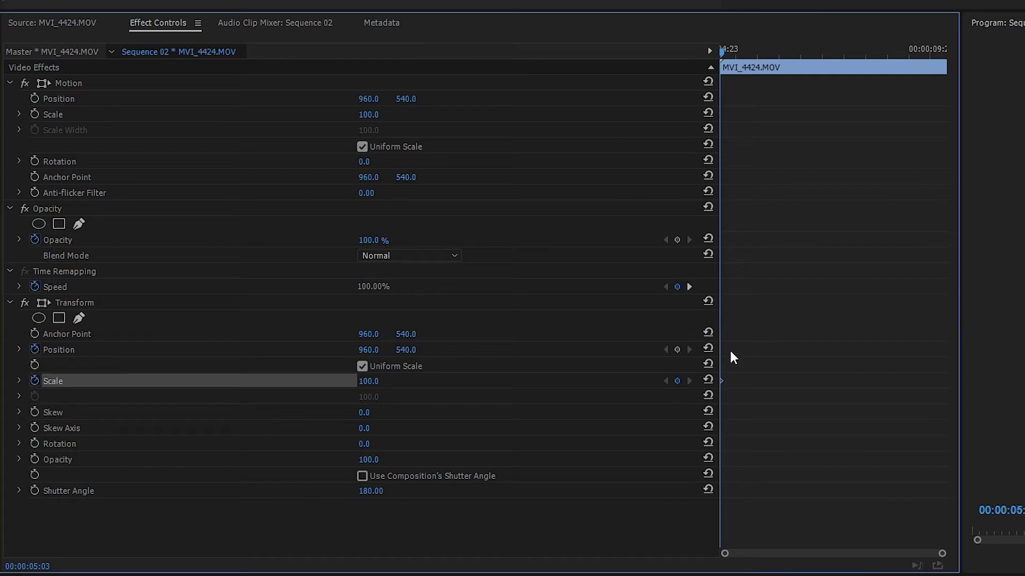
pyautogui.click(677, 350)
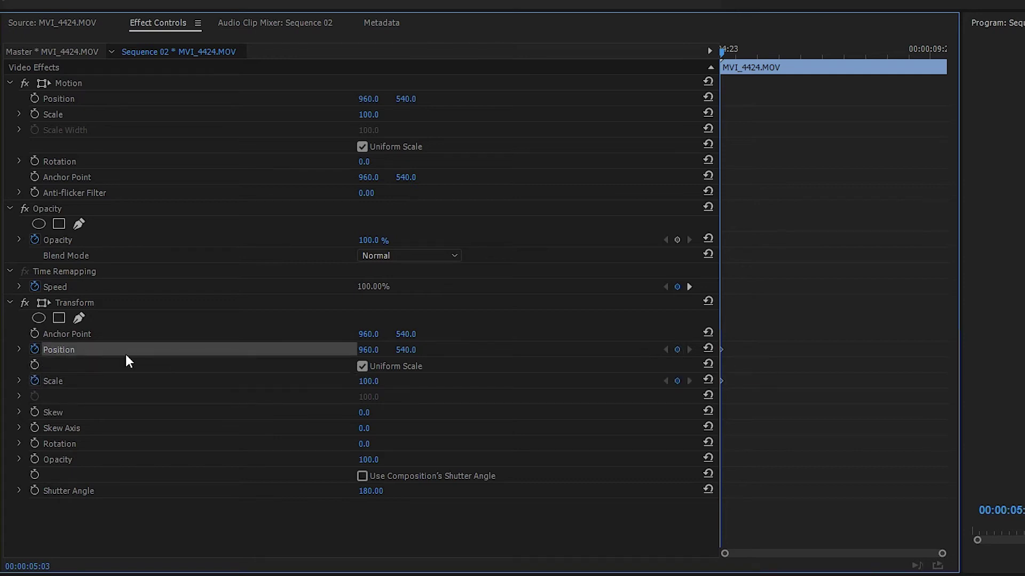
pyautogui.moveTo(723, 49); pyautogui.dragTo(947, 78)
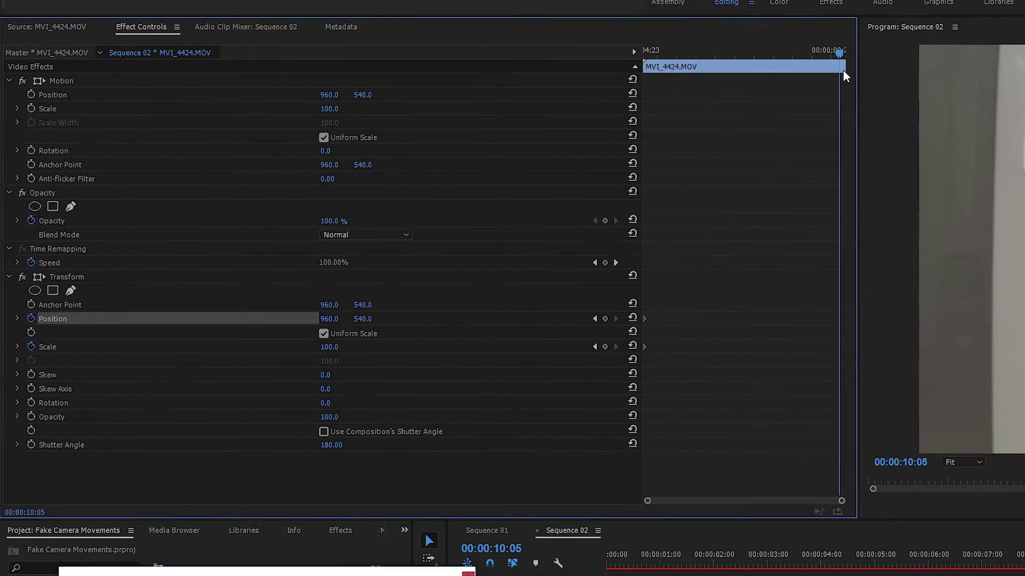
pyautogui.press('Left')
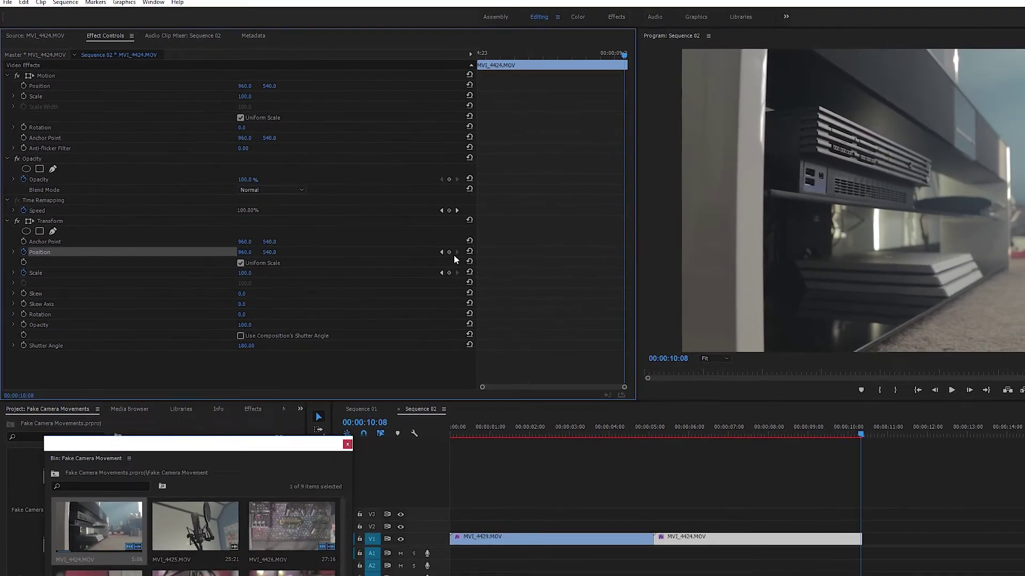
pyautogui.click(449, 252)
pyautogui.click(448, 273)
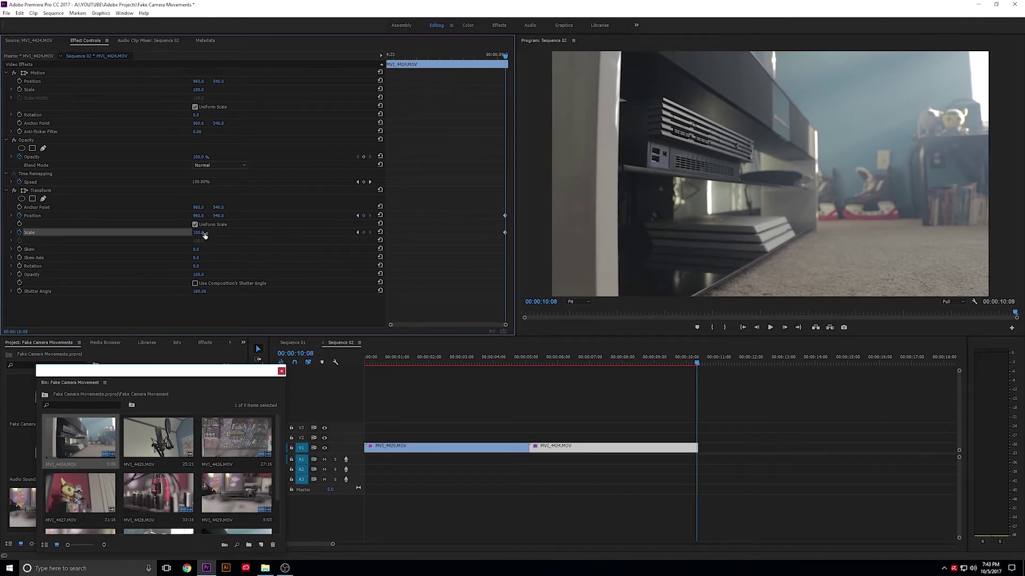
# Set the Transform Scale to 135 at the first keyframe of MVI_4424.MOV
pyautogui.press('Up')
pyautogui.press('Down')
pyautogui.press('Up')
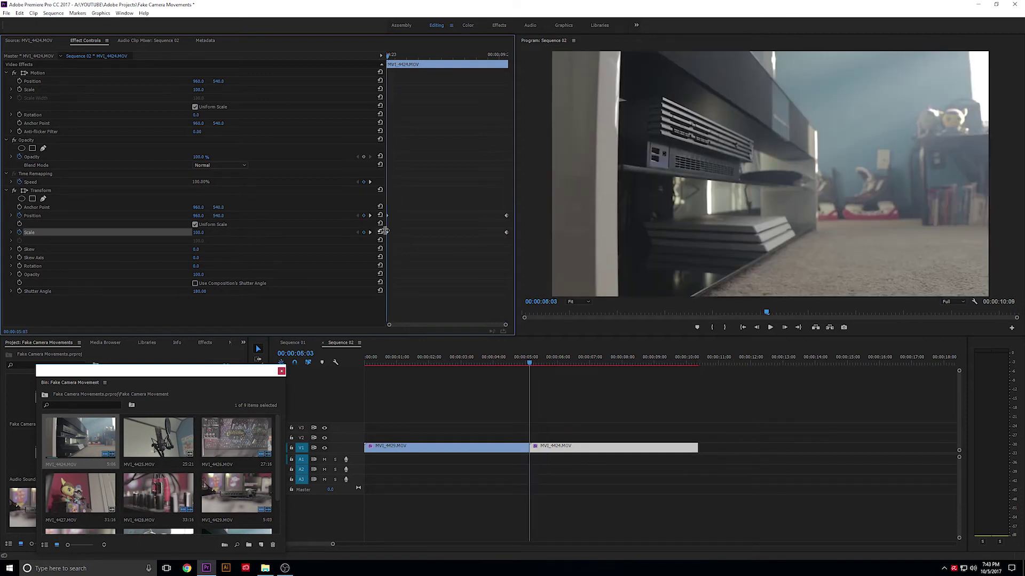
pyautogui.click(199, 233)
pyautogui.write('135')
pyautogui.press('Return')
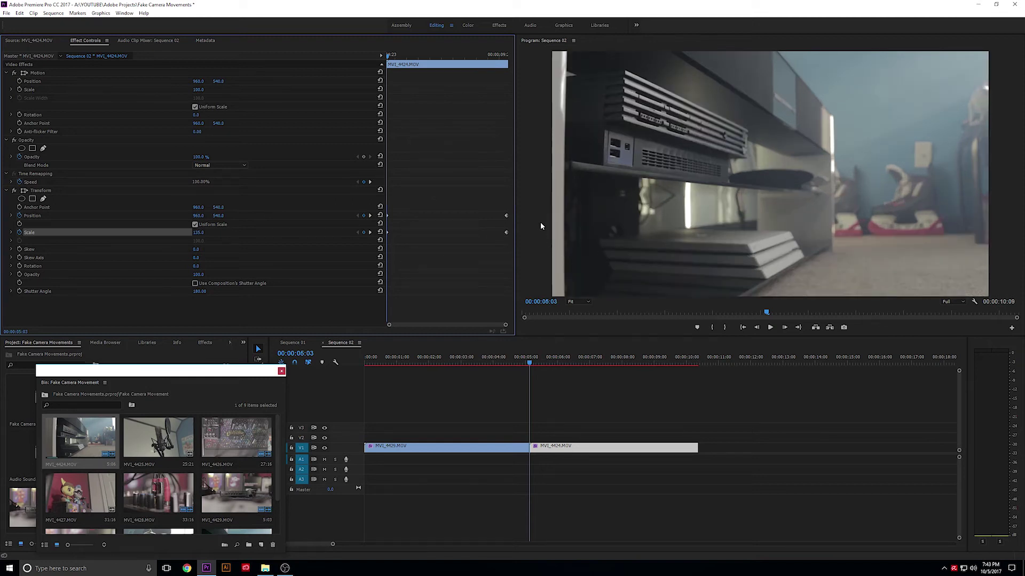
# Delete the Transform Scale keyframe on the last frame of MVI_4424.MOV
pyautogui.moveTo(395, 55); pyautogui.dragTo(510, 76)
pyautogui.press('Left')
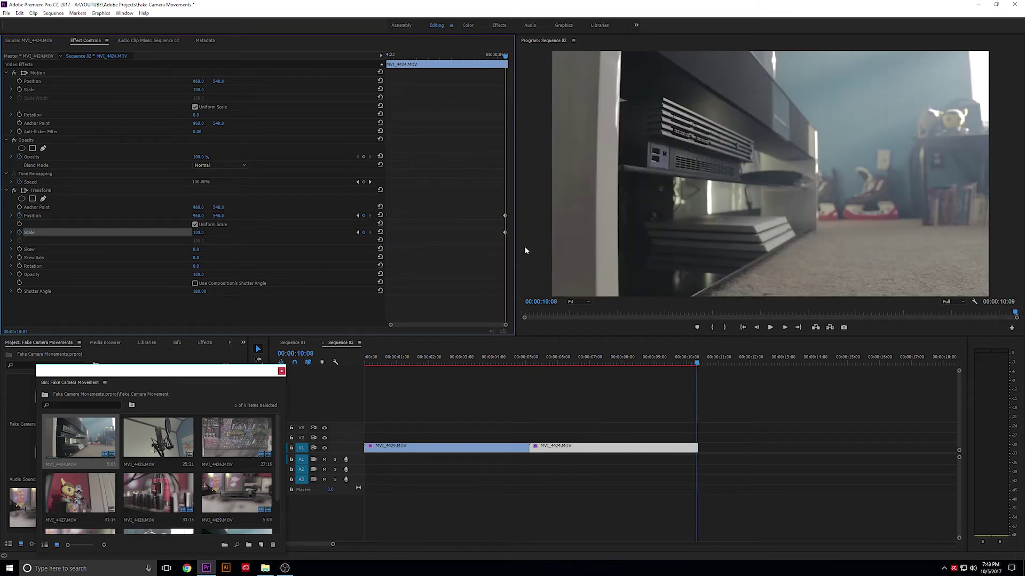
pyautogui.click(197, 232)
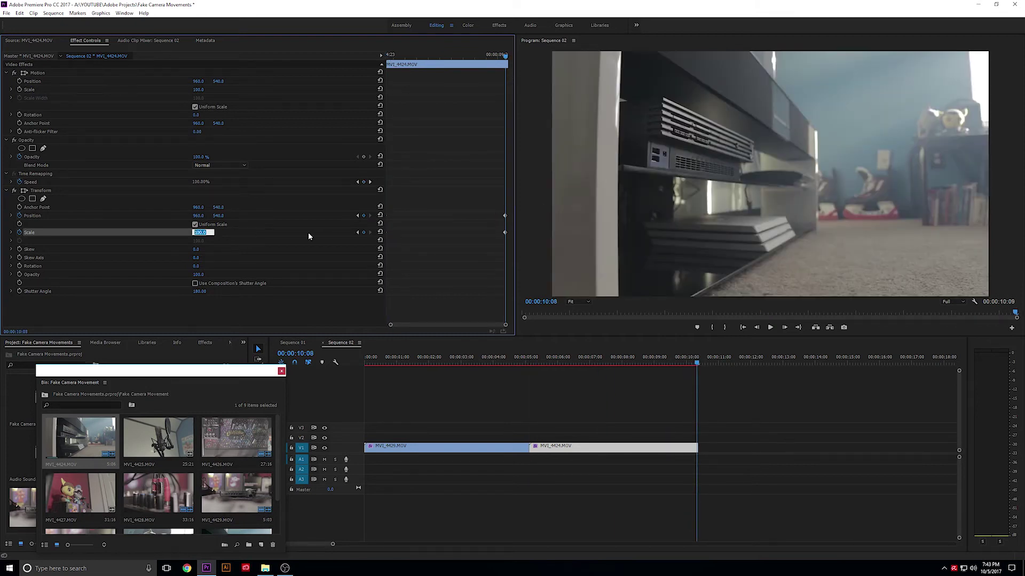
pyautogui.click(505, 232)
pyautogui.press('Delete')
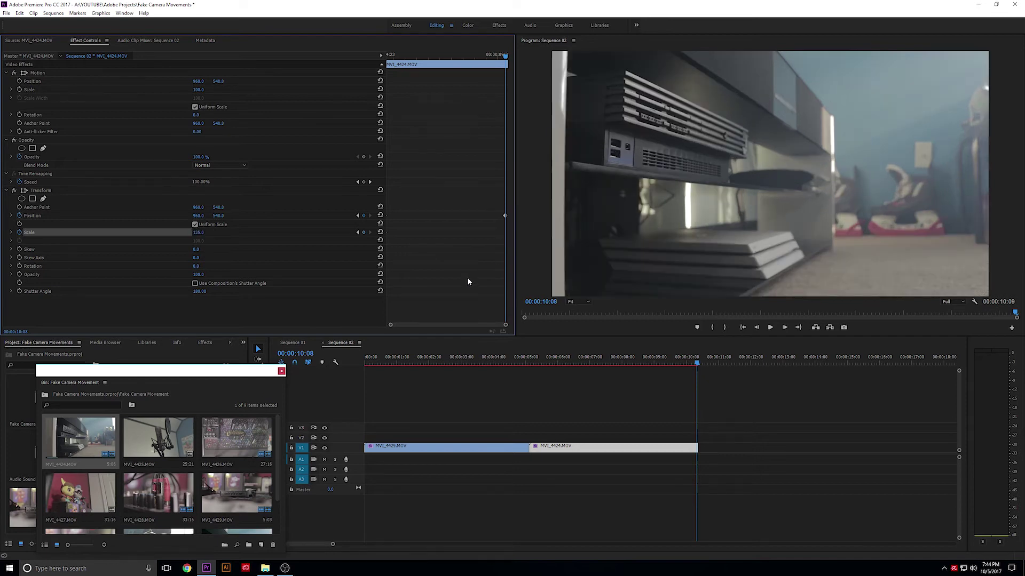
# Set the Transform Position to 635, 728 at the clip's end keyframe, 00:00:10:08
pyautogui.press('Right')
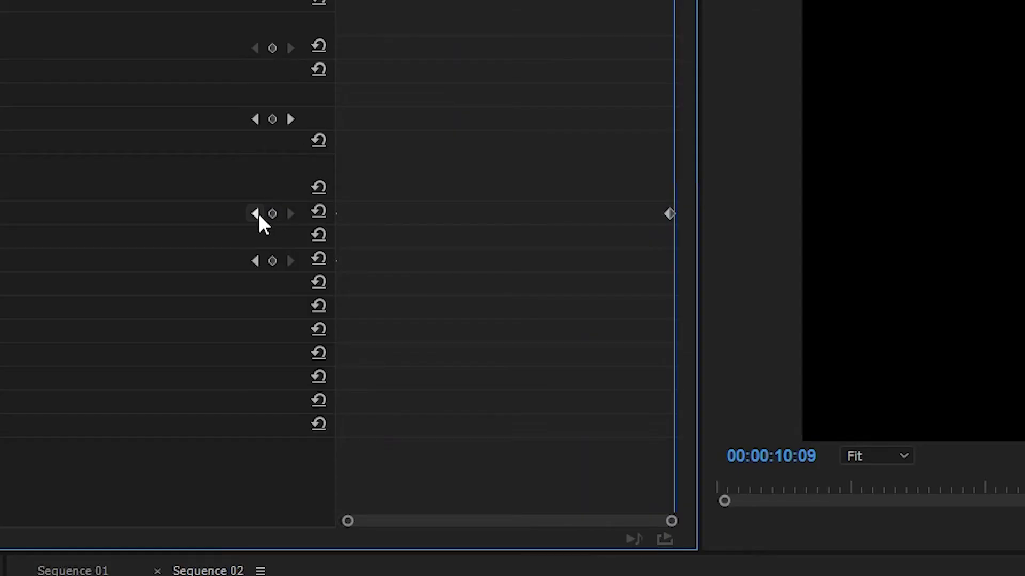
pyautogui.click(256, 214)
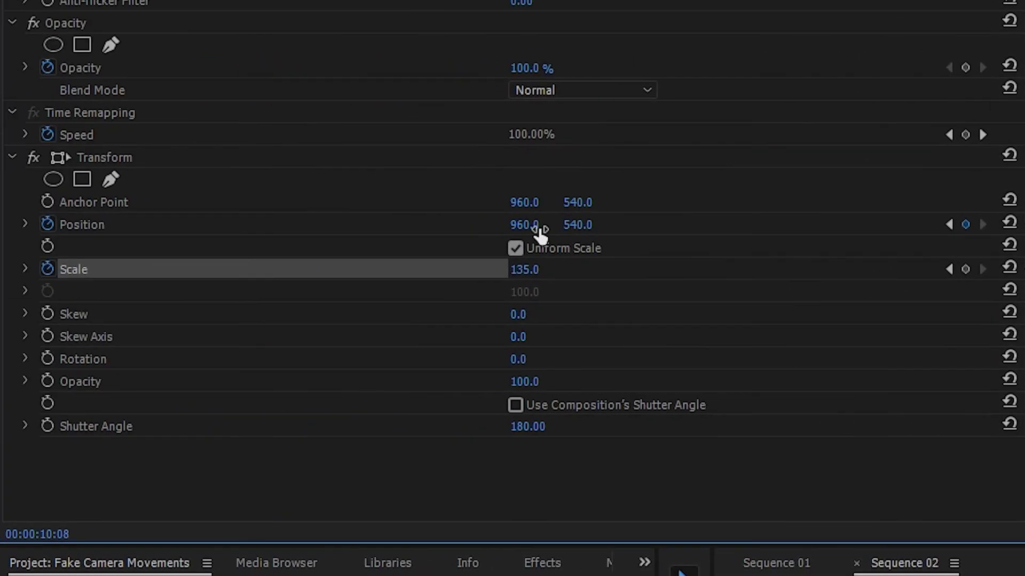
pyautogui.moveTo(524, 224); pyautogui.dragTo(28, 216)
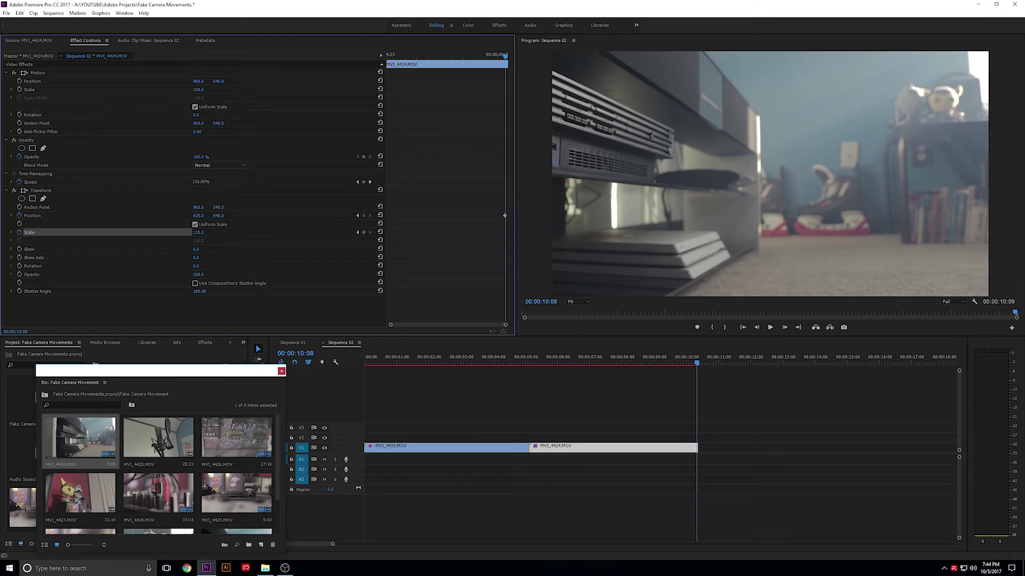
pyautogui.moveTo(218, 216); pyautogui.dragTo(318, 215)
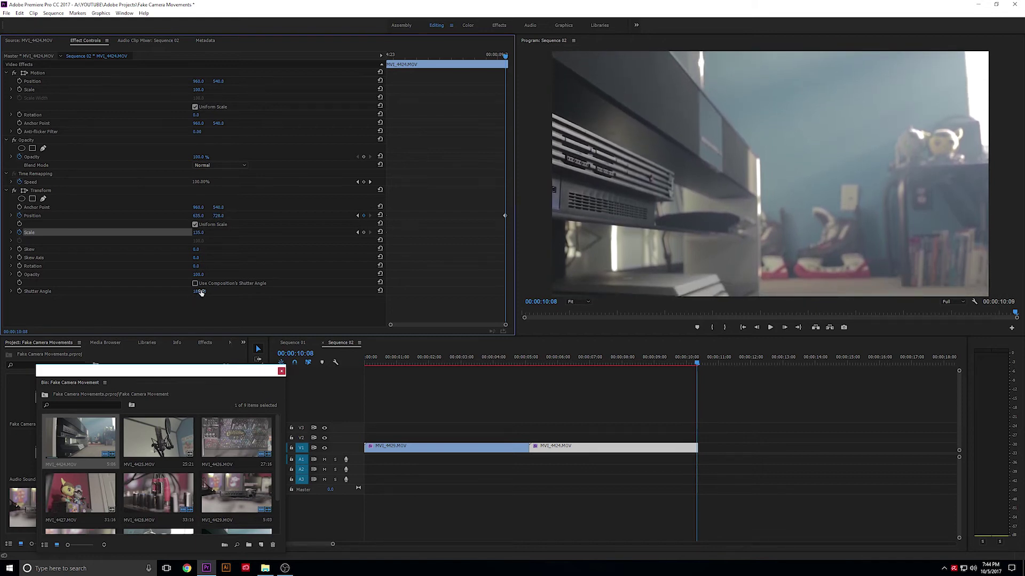
# Play back MVI_4424.MOV and scrub through it to check the speed and framing of the diagonal move
pyautogui.moveTo(559, 361); pyautogui.dragTo(539, 364)
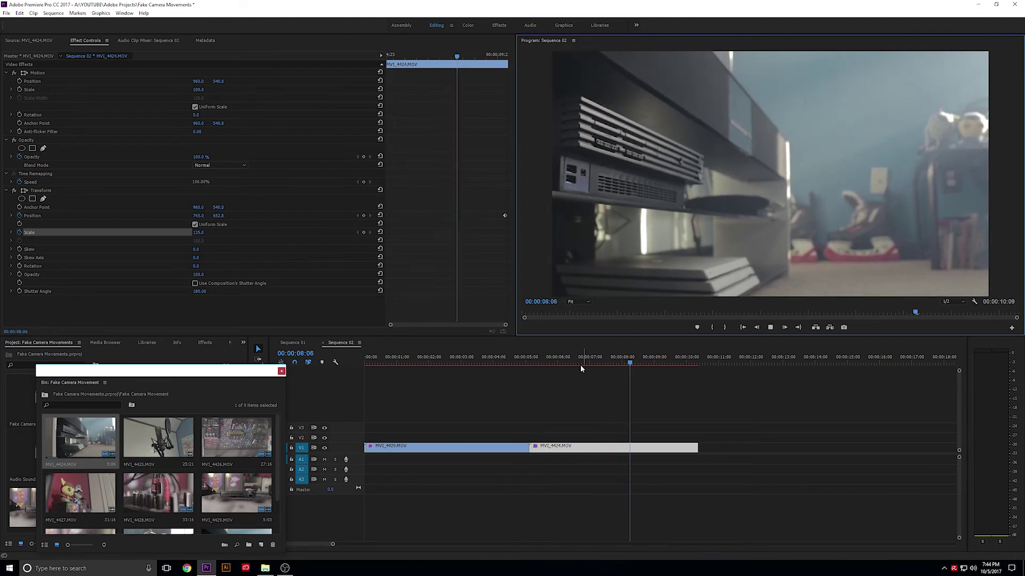
pyautogui.press('space')
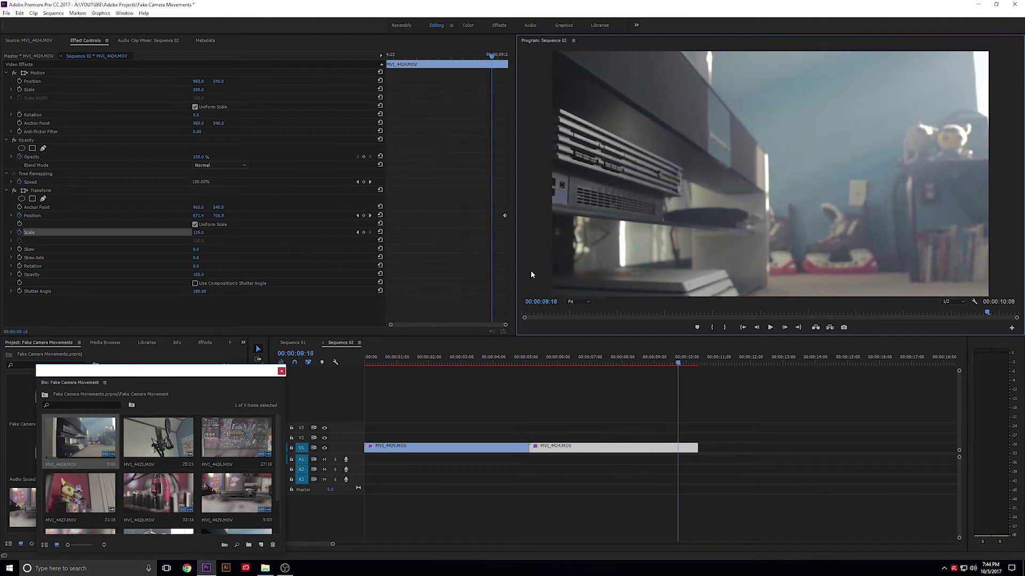
pyautogui.click(672, 365)
pyautogui.moveTo(672, 365); pyautogui.dragTo(628, 365)
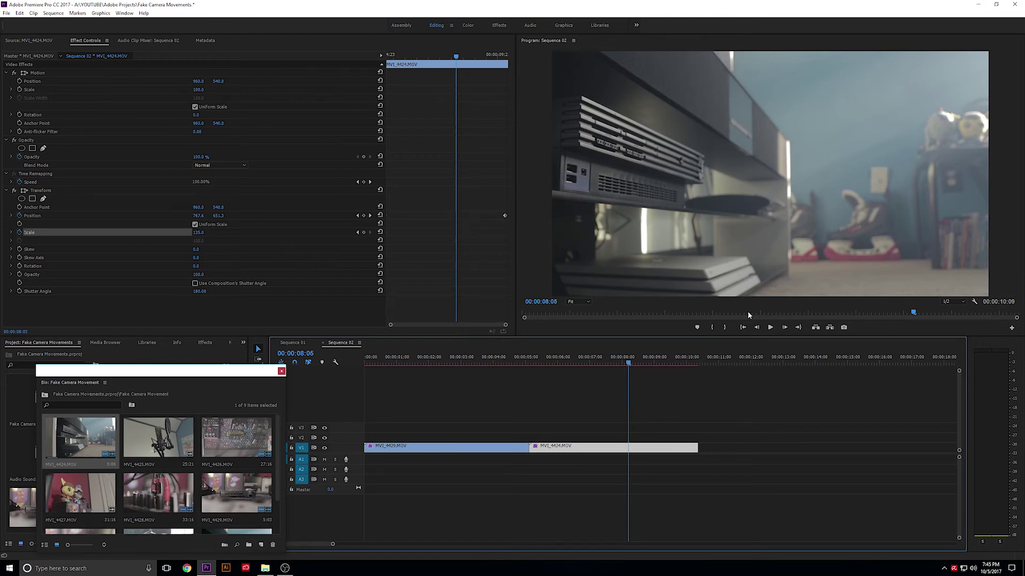
# Add a Transform Position keyframe at 00:00:08:07 and move it onto the end keyframe to shorten the camera move
pyautogui.click(633, 365)
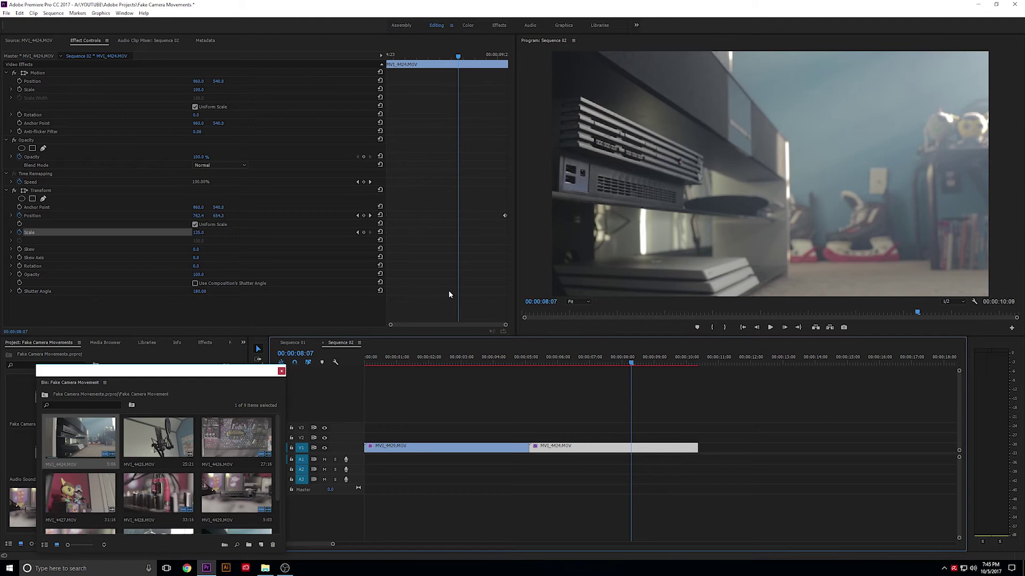
pyautogui.click(364, 216)
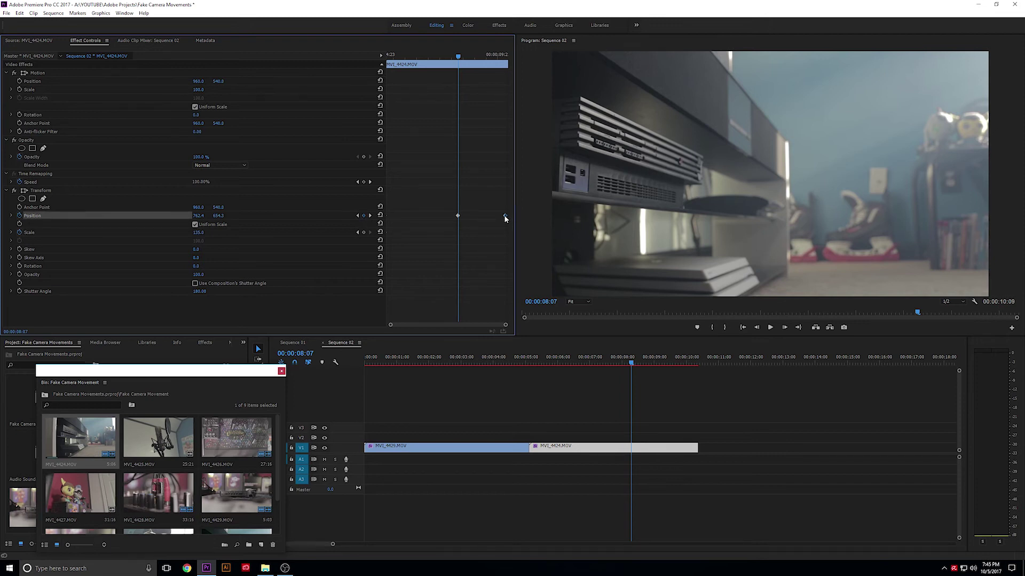
pyautogui.moveTo(457, 216); pyautogui.dragTo(505, 222)
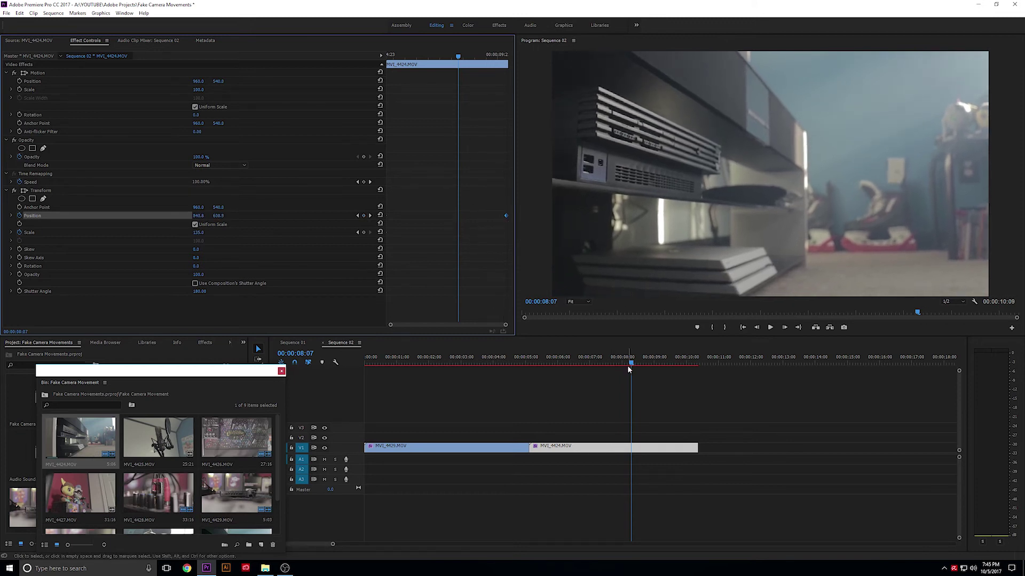
# Play back MVI_4424.MOV from its start and scrub through it to check the shortened camera move
pyautogui.moveTo(631, 362); pyautogui.dragTo(533, 369)
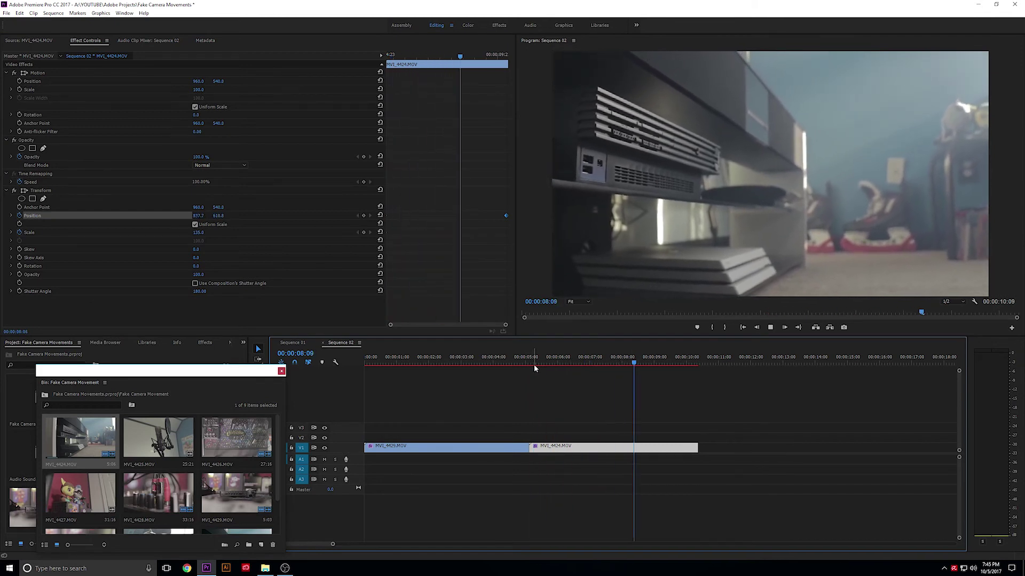
pyautogui.press('space')
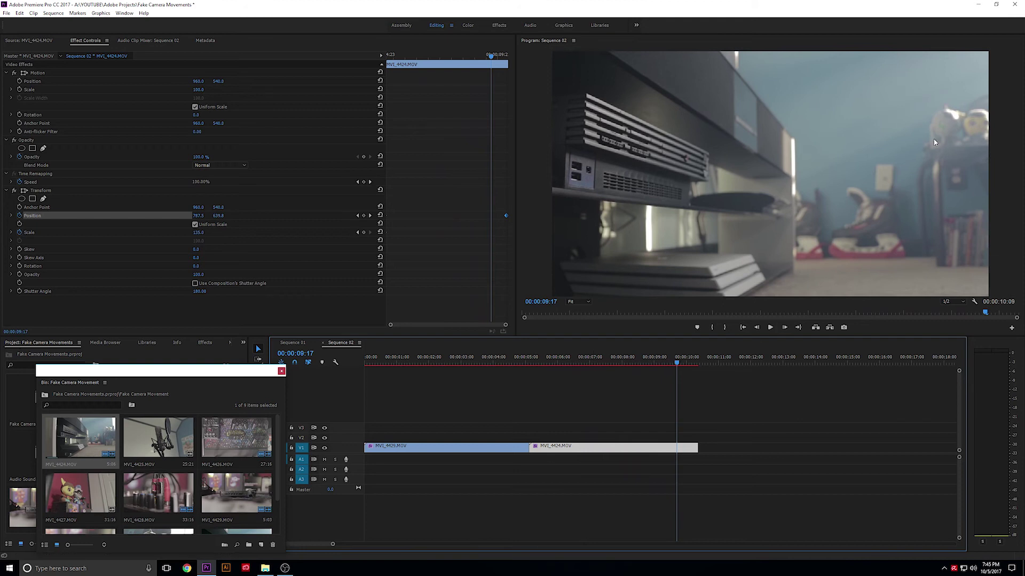
pyautogui.press('space')
pyautogui.press('space')
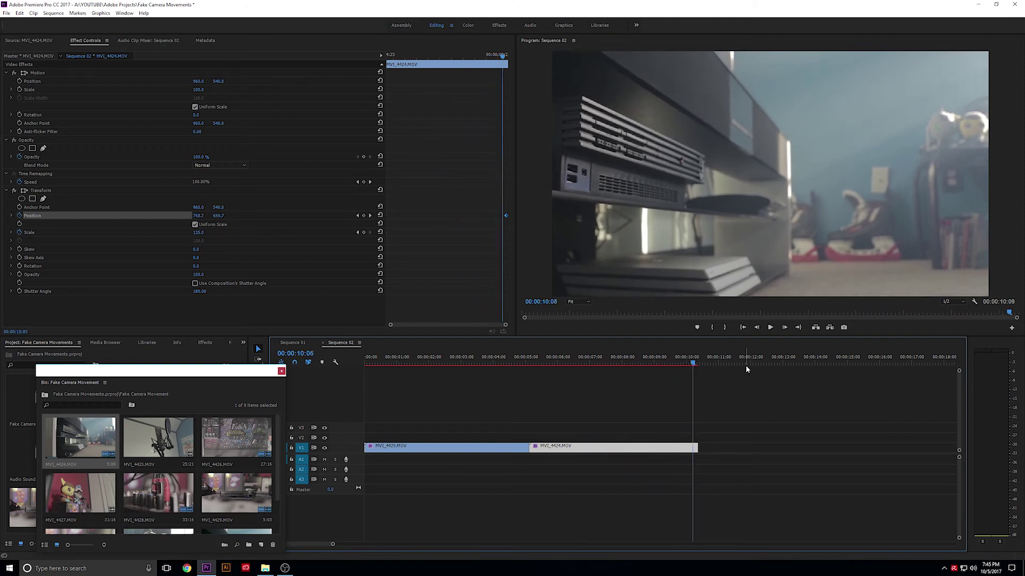
pyautogui.moveTo(693, 364); pyautogui.dragTo(660, 365)
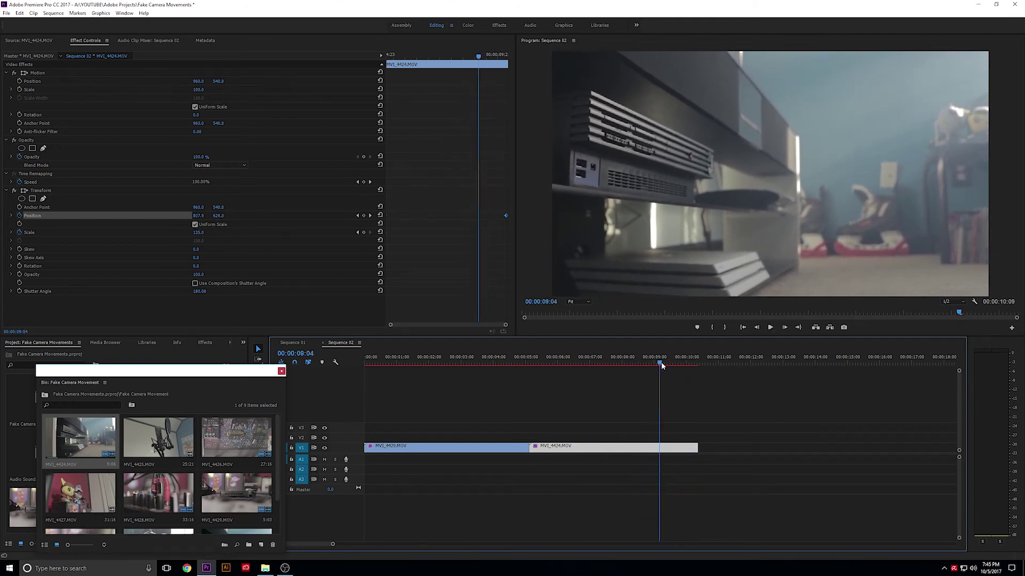
pyautogui.moveTo(479, 56); pyautogui.dragTo(450, 56)
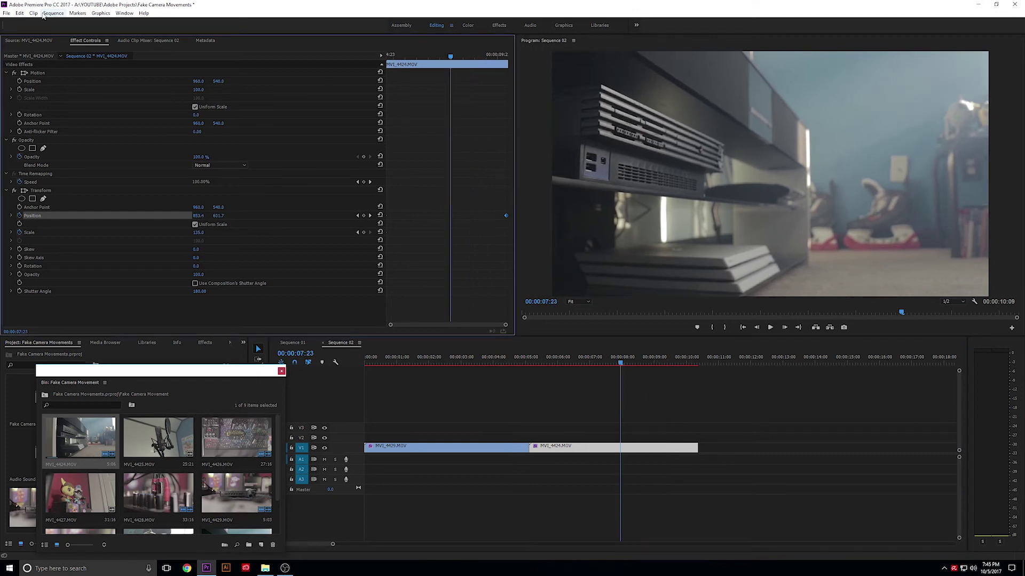
pyautogui.moveTo(619, 363); pyautogui.dragTo(637, 364)
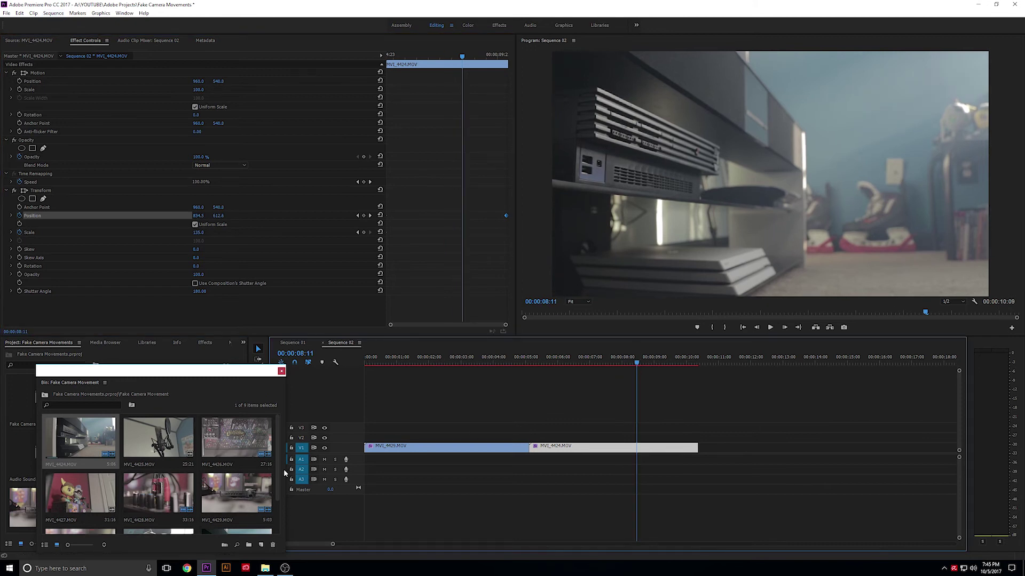
# Load MVI_4426.MOV from the bin into the source monitor and mark its Out point at 00:00:05:08
pyautogui.scroll(-1, 171, 454)
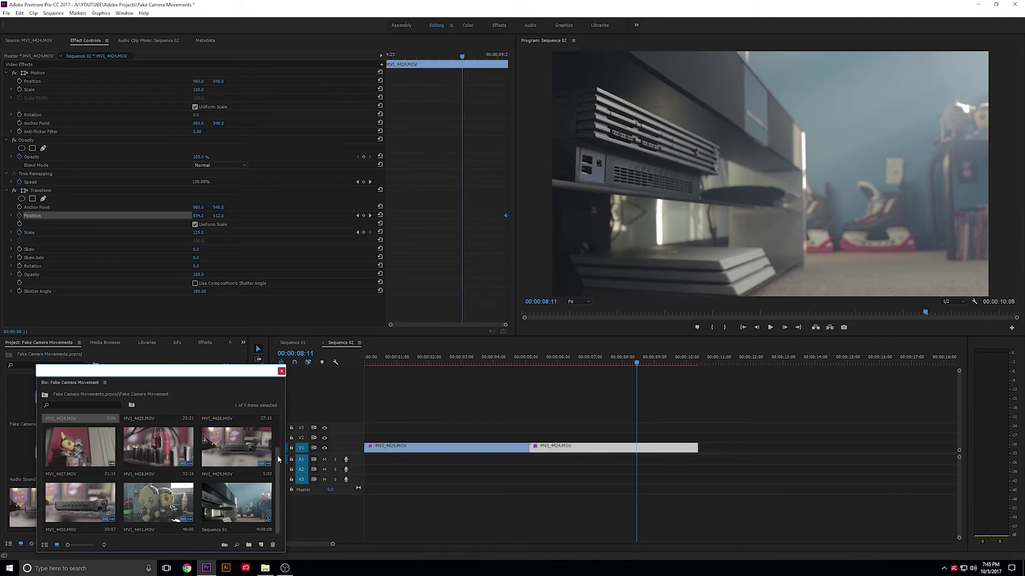
pyautogui.moveTo(277, 468); pyautogui.dragTo(278, 420)
pyautogui.doubleClick(236, 436)
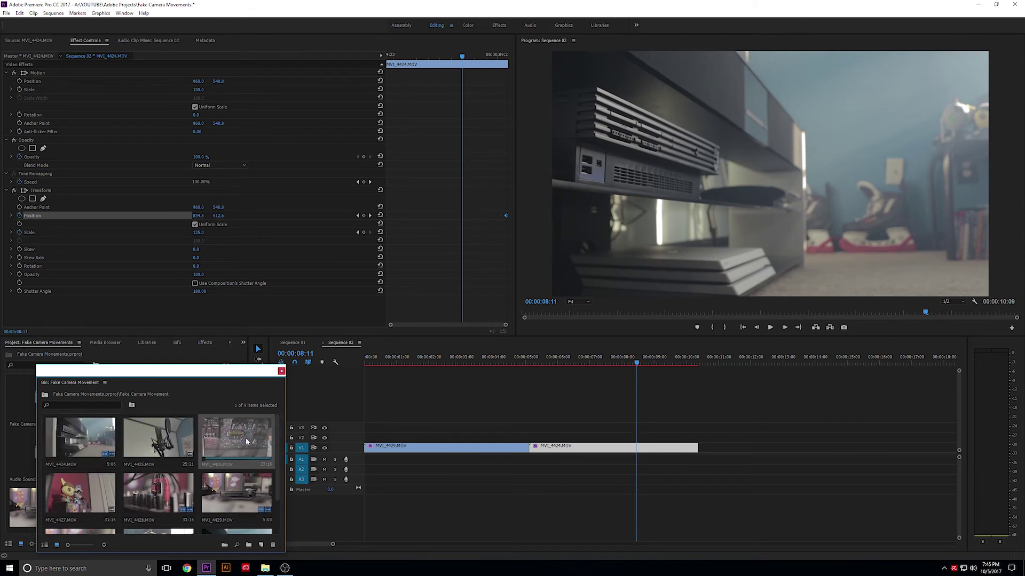
pyautogui.moveTo(9, 314); pyautogui.dragTo(103, 314)
pyautogui.press('o')
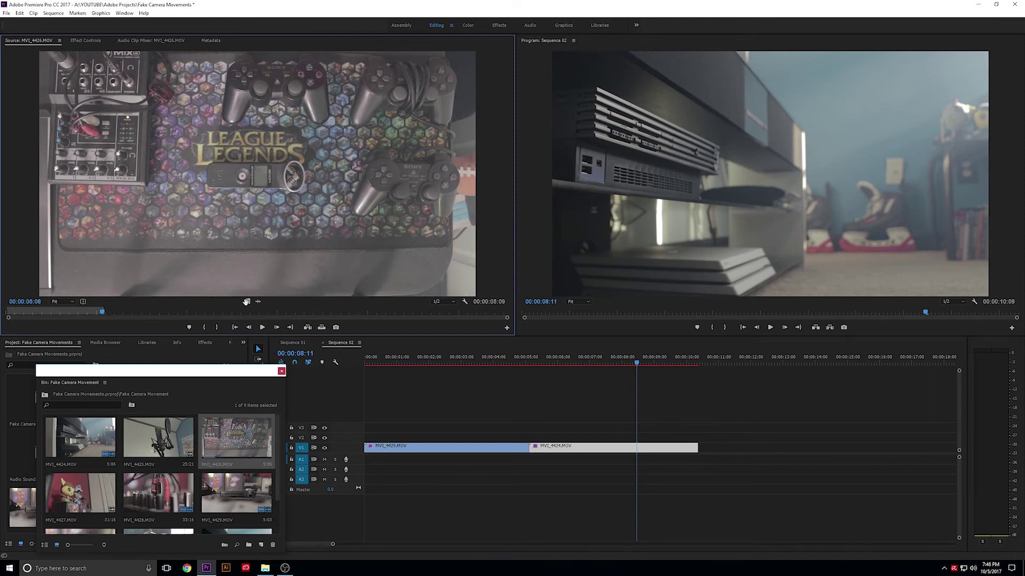
# Place only the video of MVI_4426.MOV on V1 directly after MVI_4424.MOV and play it in the sequence
pyautogui.moveTo(247, 302); pyautogui.dragTo(699, 448)
pyautogui.click(699, 364)
pyautogui.press('space')
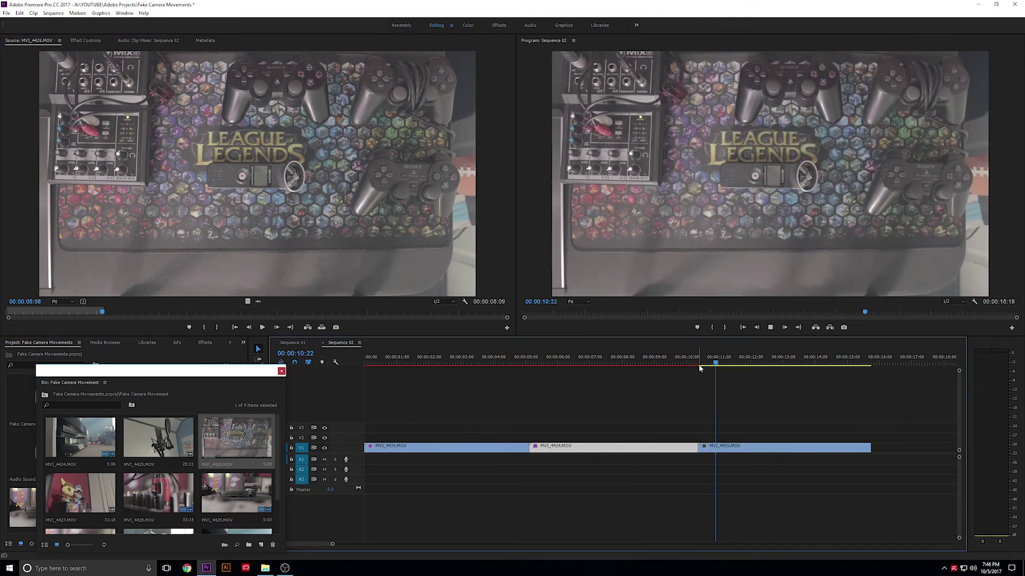
# Adjust MVI_4426.MOV on V1 so it directly follows MVI_4424.MOV and ends at 00:00:16:10
pyautogui.click(716, 446)
pyautogui.press('space')
pyautogui.moveTo(734, 445); pyautogui.dragTo(711, 448)
pyautogui.moveTo(798, 446); pyautogui.dragTo(892, 447)
pyautogui.press('Up')
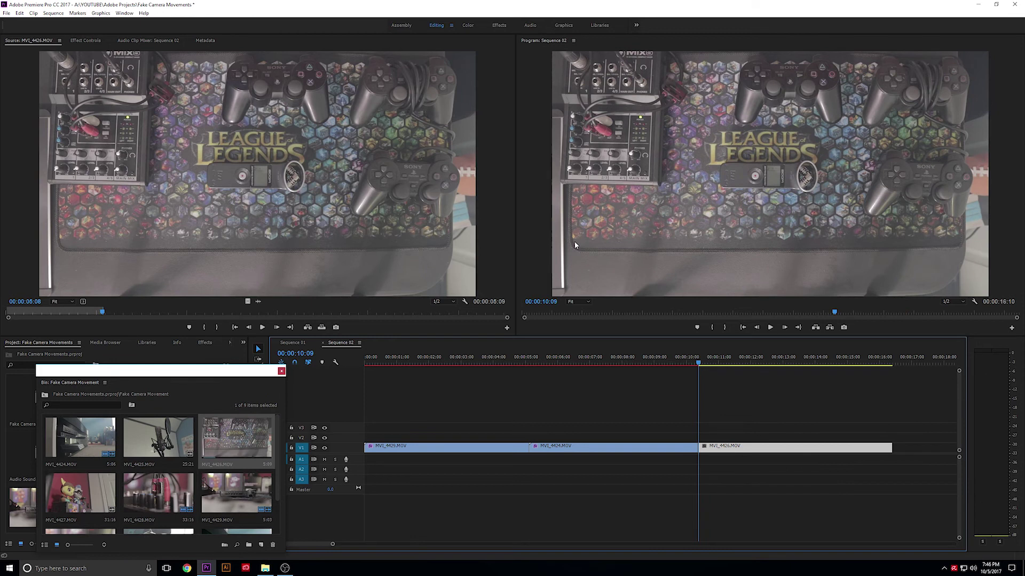
# In the Transform effect on MVI_4426.MOV, disable the composition's shutter angle and set Shutter Angle to 180
pyautogui.click(79, 41)
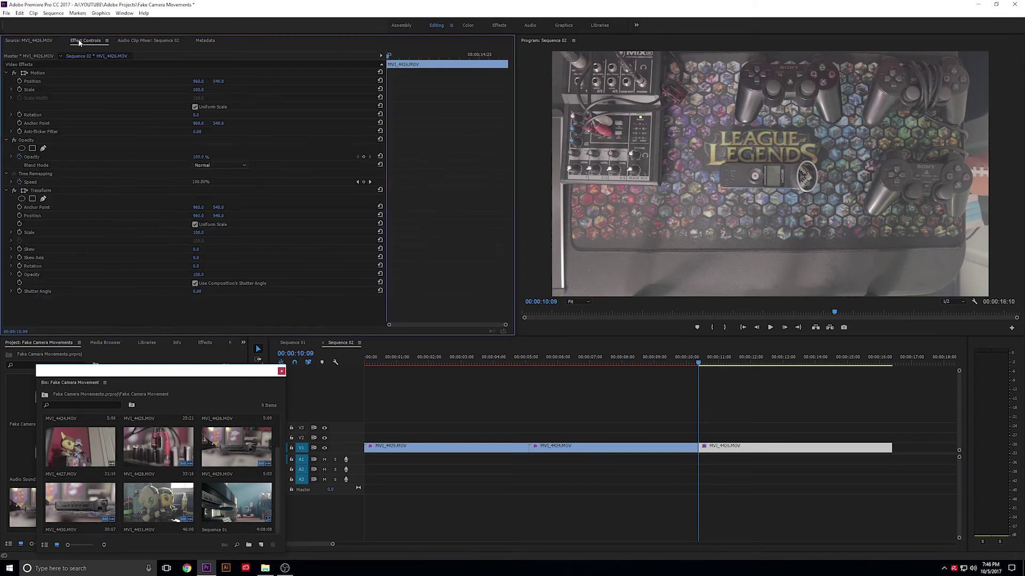
pyautogui.moveTo(206, 375); pyautogui.dragTo(211, 348)
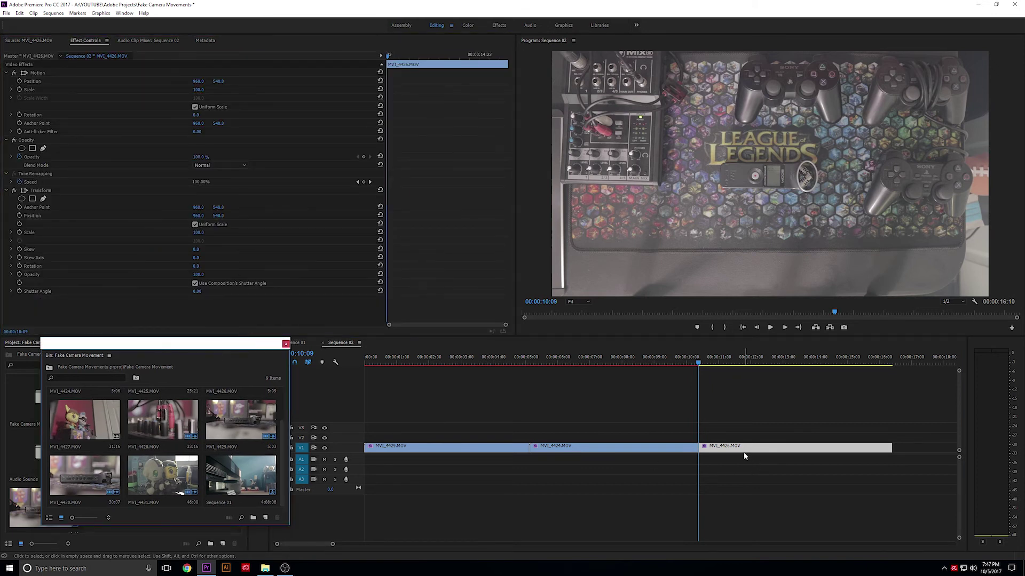
pyautogui.click(195, 284)
pyautogui.click(196, 292)
pyautogui.write('1')
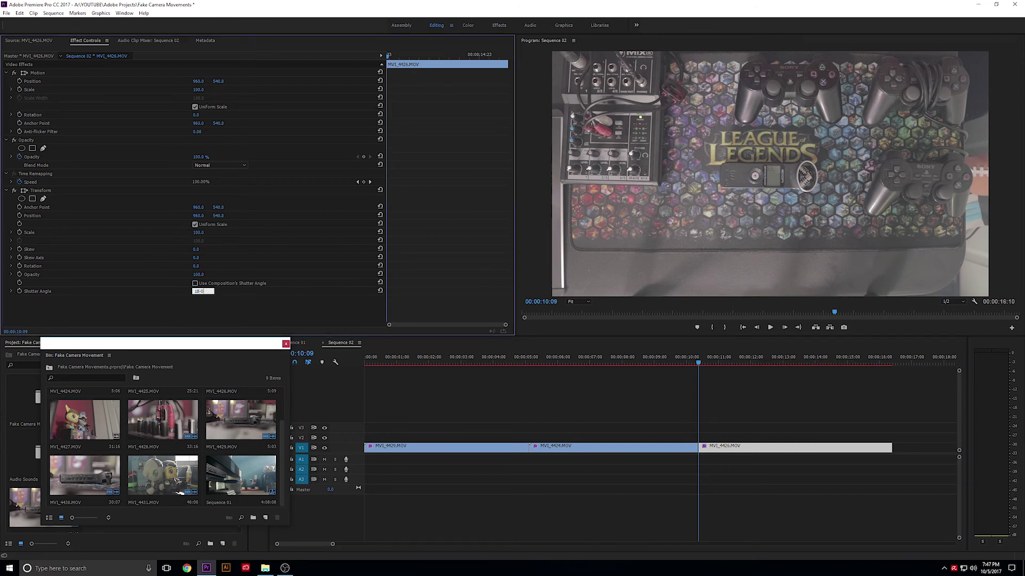
pyautogui.write('80')
pyautogui.press('Return')
# Set the Transform Scale of MVI_4426.MOV to 180
pyautogui.click(201, 232)
pyautogui.write('180')
pyautogui.press('Return')
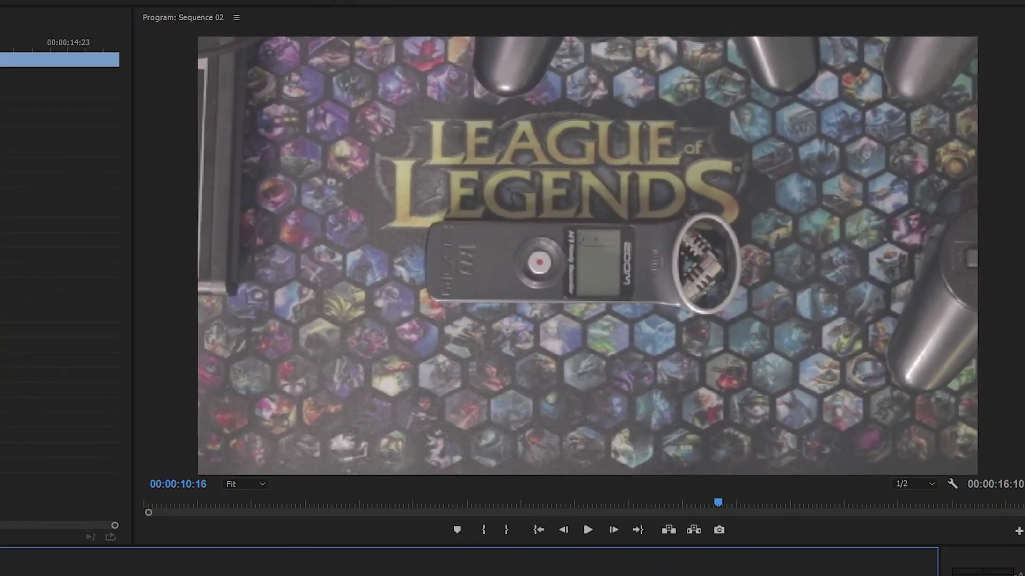
# Set the program monitor's playback resolution to Full and return the playhead near the start of MVI_4426.MOV
pyautogui.click(918, 486)
pyautogui.click(922, 500)
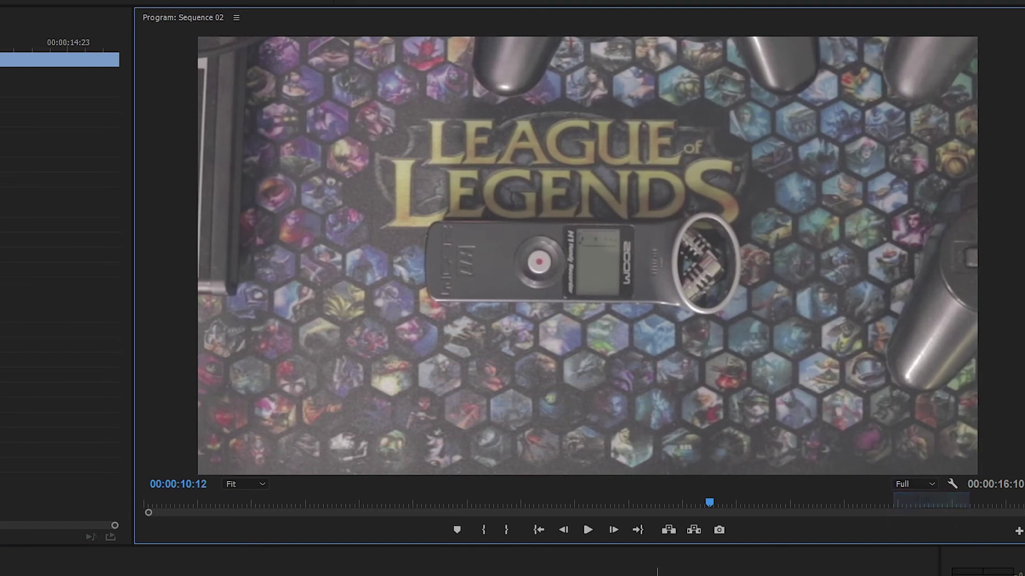
pyautogui.click(469, 574)
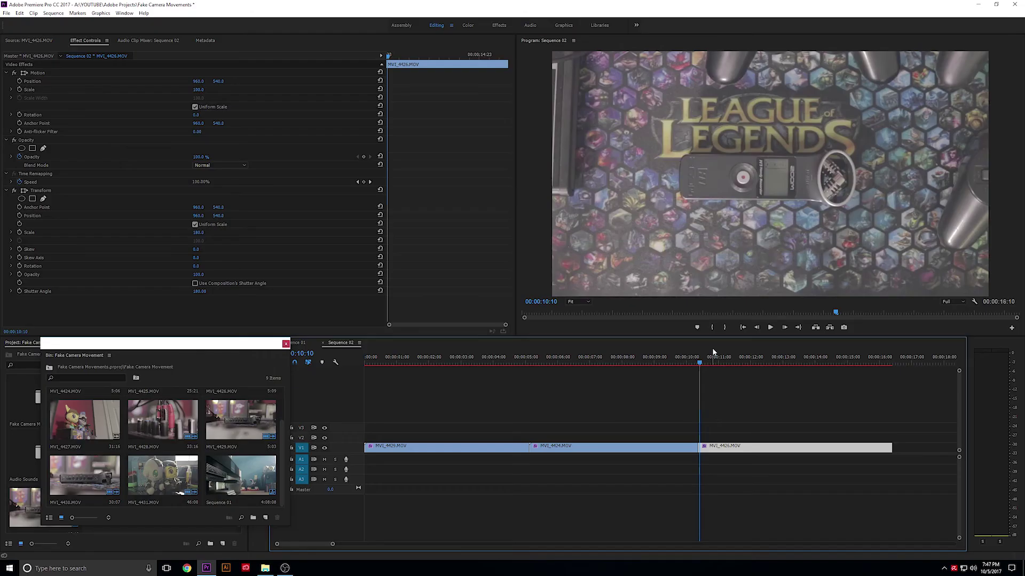
# Add Transform Rotation keyframes at the first and last frames of MVI_4426.MOV, at 00:00:10:09 and 00:00:16:09
pyautogui.press('Left')
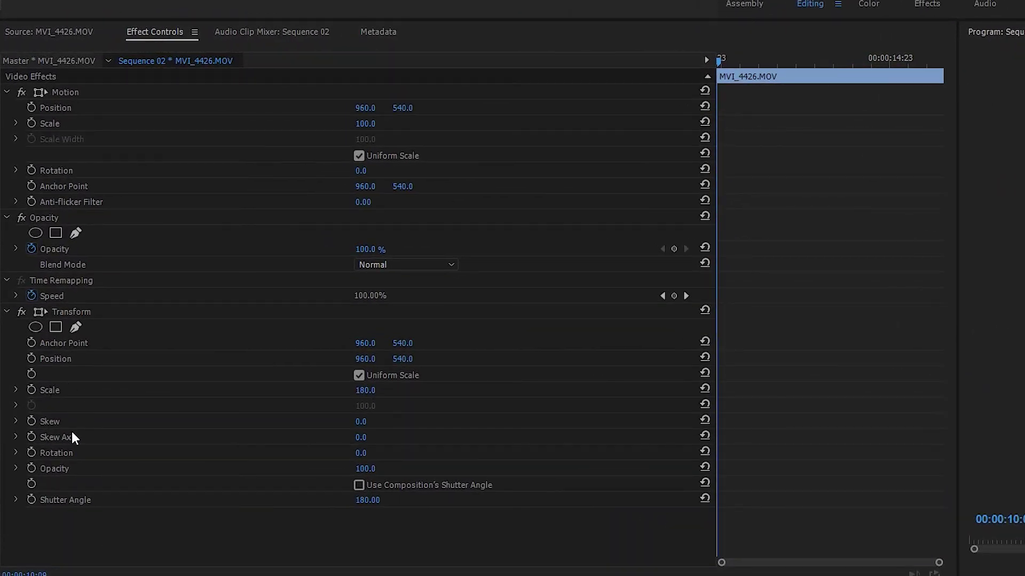
pyautogui.click(31, 452)
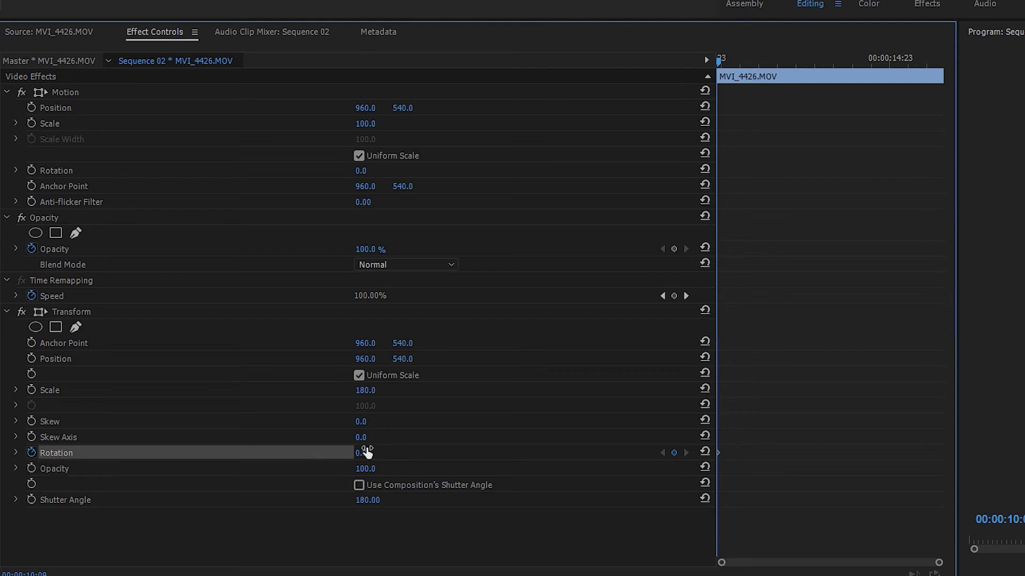
pyautogui.press('Down')
pyautogui.press('Left')
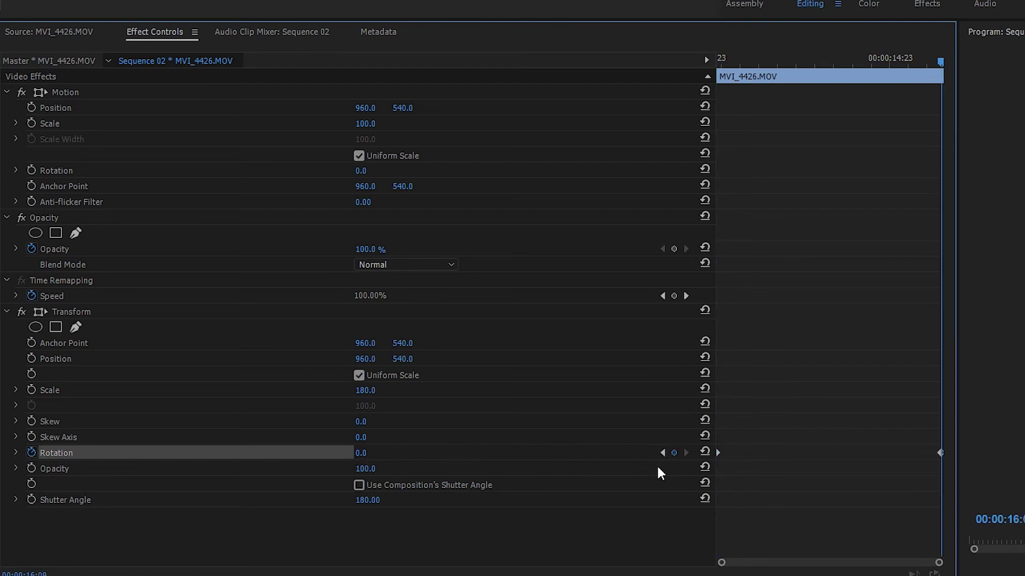
# Set the Transform Rotation keyframe at the start of MVI_4426.MOV to -30°
pyautogui.moveTo(783, 59); pyautogui.dragTo(709, 67)
pyautogui.click(361, 452)
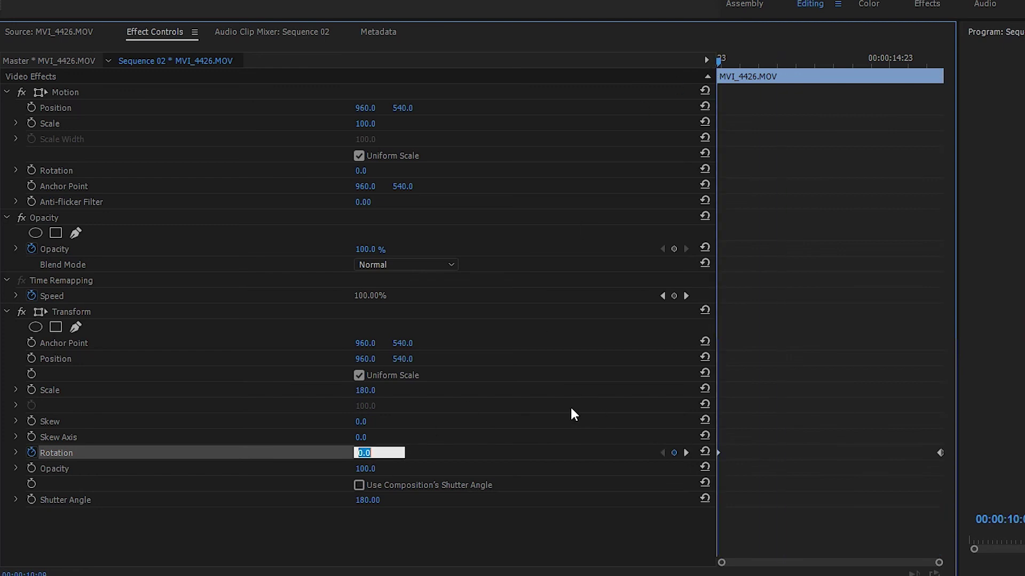
pyautogui.write('-30')
pyautogui.press('Return')
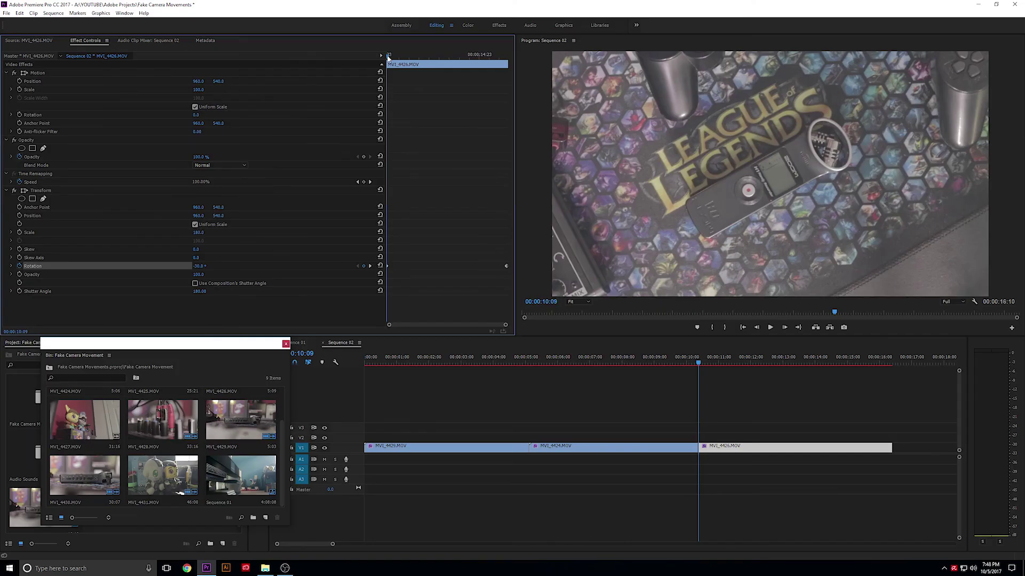
# Scrub through MVI_4426.MOV and play it from its start to check the rotation move
pyautogui.moveTo(718, 62); pyautogui.dragTo(754, 70)
pyautogui.moveTo(406, 59); pyautogui.dragTo(388, 75)
pyautogui.press('space')
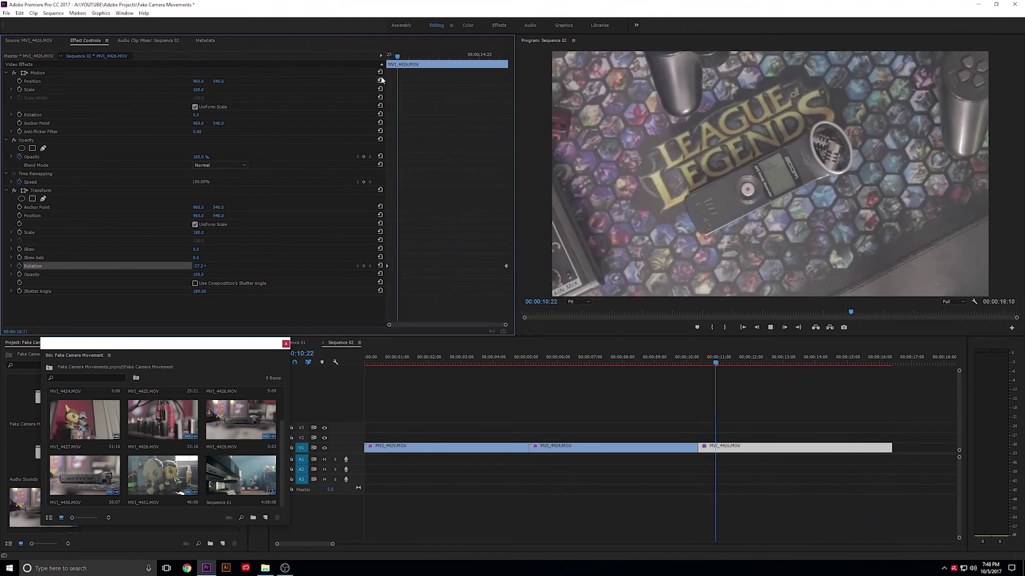
pyautogui.press('space')
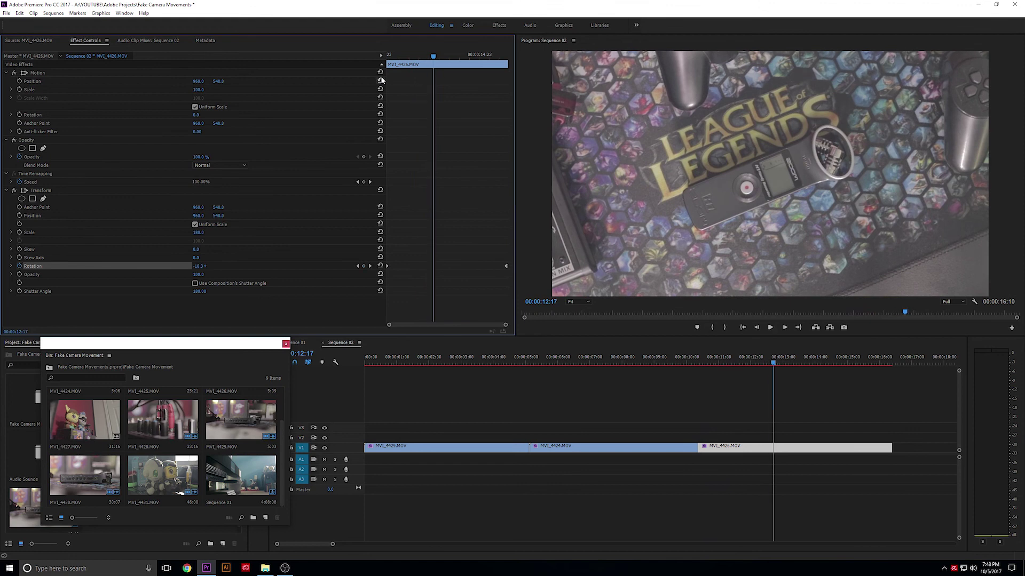
# Set the program monitor's playback resolution to 1/2 and bring the playhead back near the start of MVI_4426.MOV
pyautogui.click(955, 302)
pyautogui.click(958, 319)
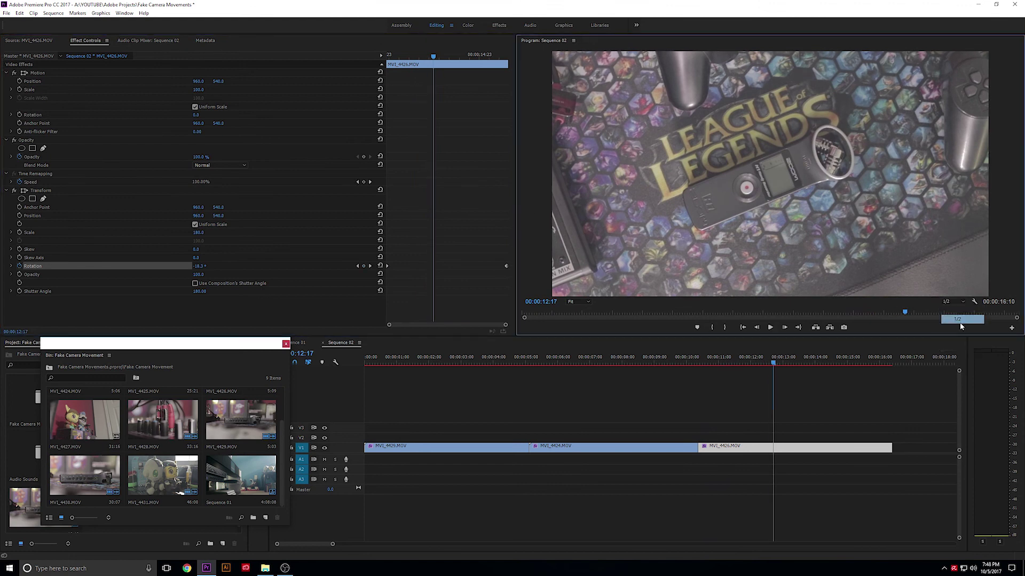
pyautogui.moveTo(775, 366); pyautogui.dragTo(701, 365)
# Set the Transform Rotation keyframe at the end of MVI_4426.MOV to 30°
pyautogui.click(508, 266)
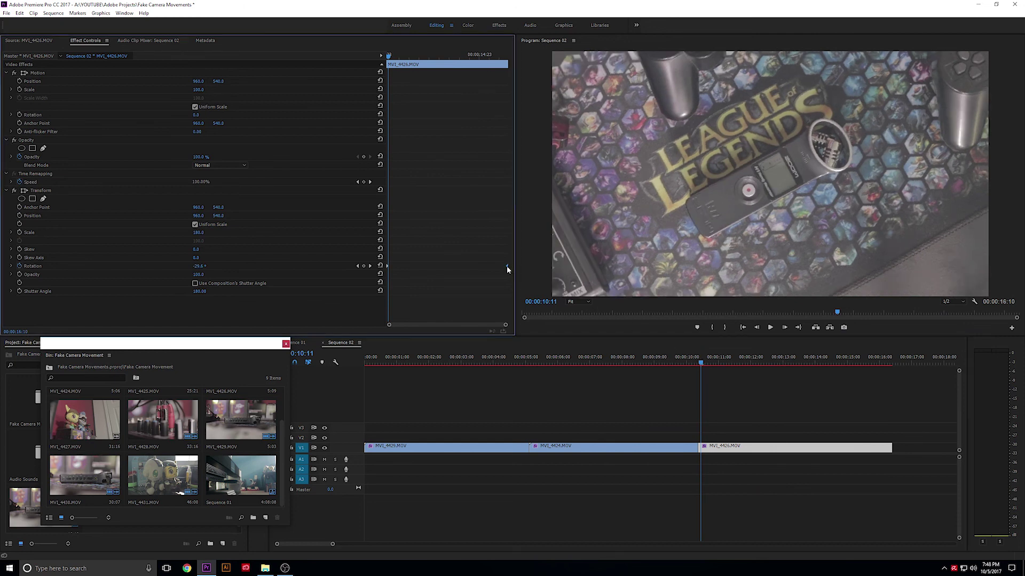
pyautogui.click(506, 266)
pyautogui.click(196, 268)
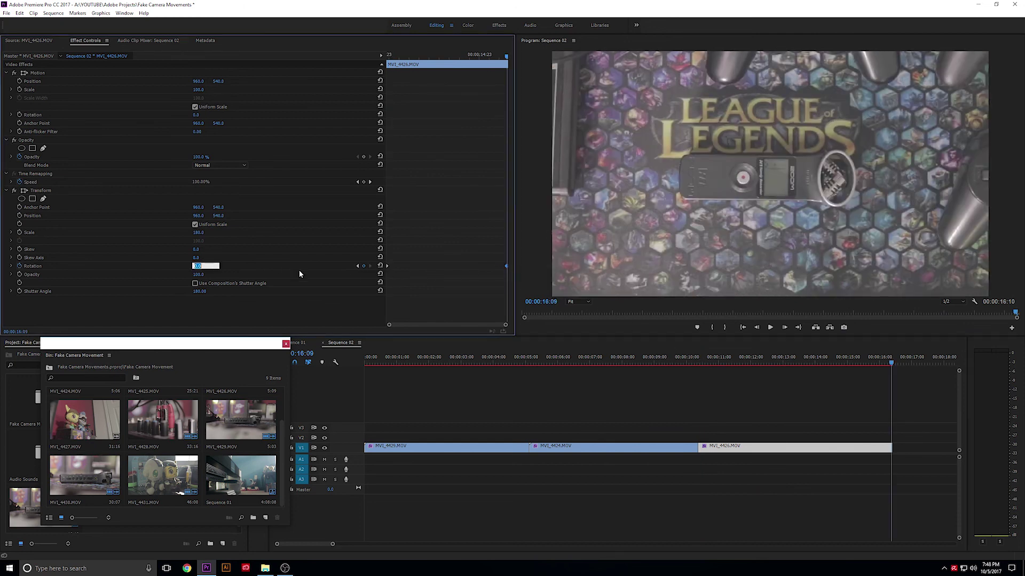
pyautogui.write('30')
pyautogui.press('Return')
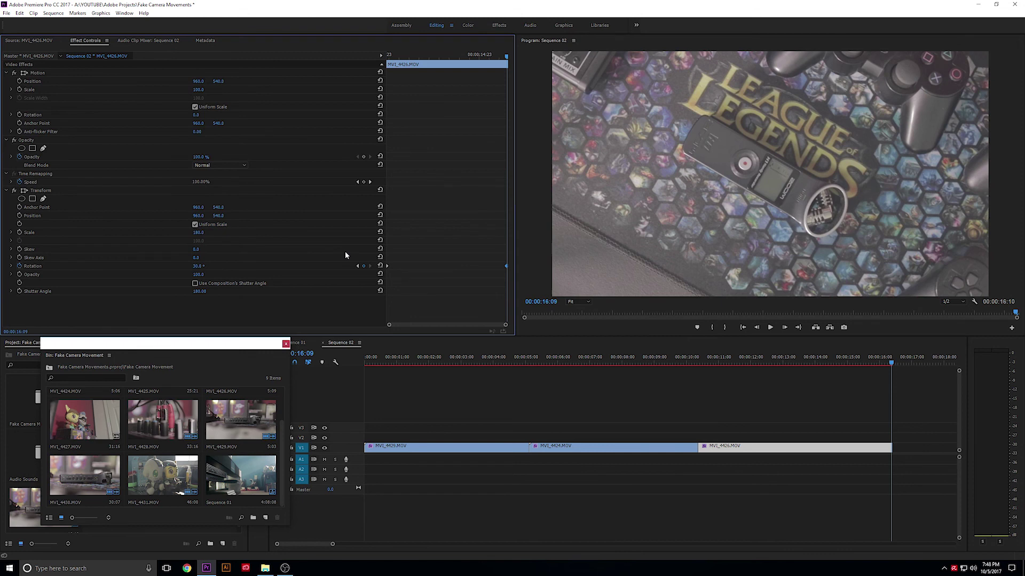
# Scrub from the start of MVI_4426.MOV to preview the full rotation move
pyautogui.press('Up')
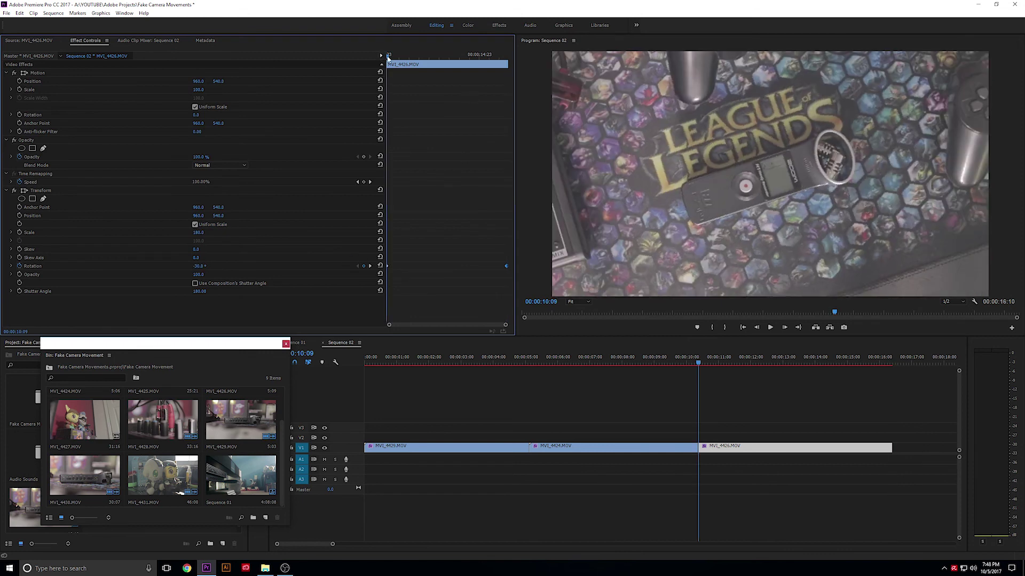
pyautogui.click(411, 57)
pyautogui.moveTo(412, 60); pyautogui.dragTo(464, 58)
pyautogui.press('Up')
# Show more of the sequence in the timeline and save the project
pyautogui.press('-')
pyautogui.press('-')
pyautogui.hotkey('ctrl', 's')
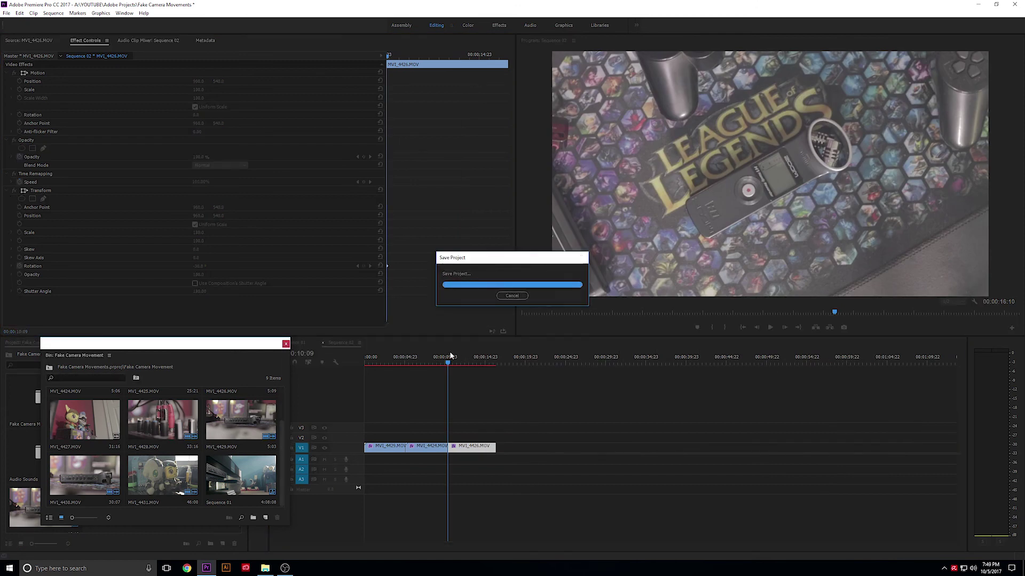